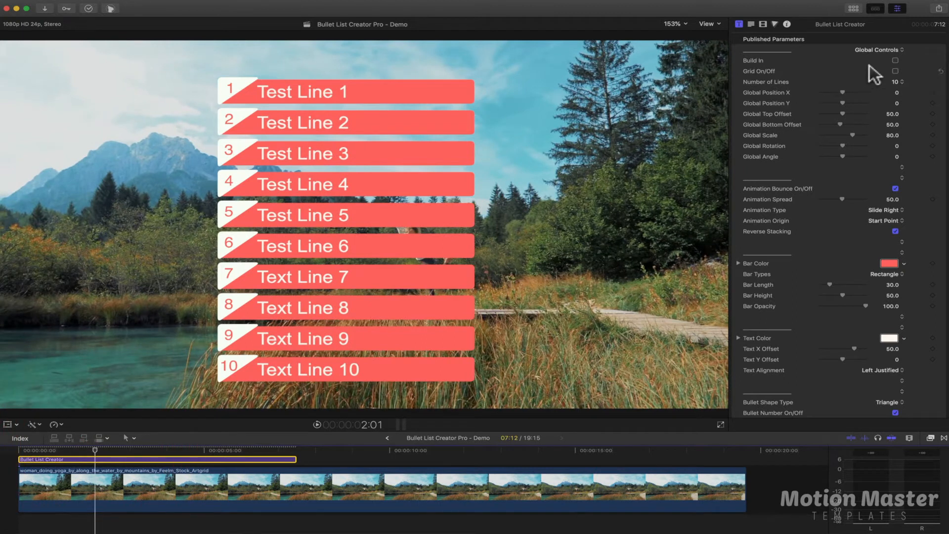
Turn on Build In for the bullet list title and move the playhead to 3:07
left_click(894, 60)
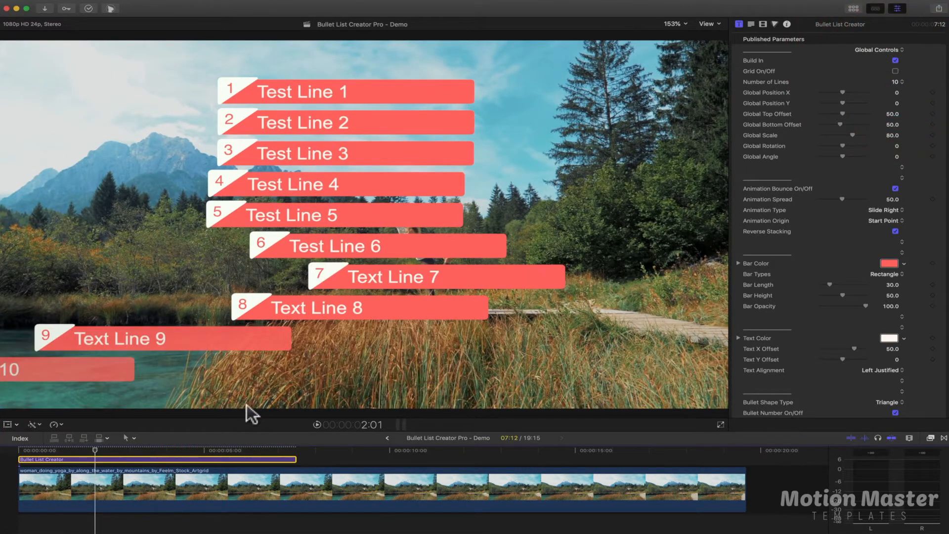
left_click_drag(95, 451, 142, 449)
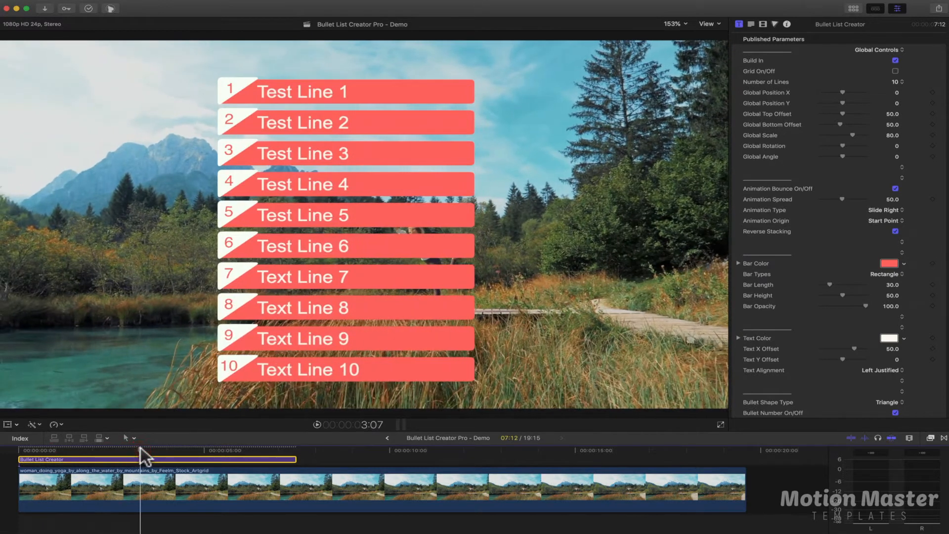
Try progressively fewer lines in the bullet list and return the number of lines to 10
left_click(896, 82)
left_click(896, 74)
left_click(897, 82)
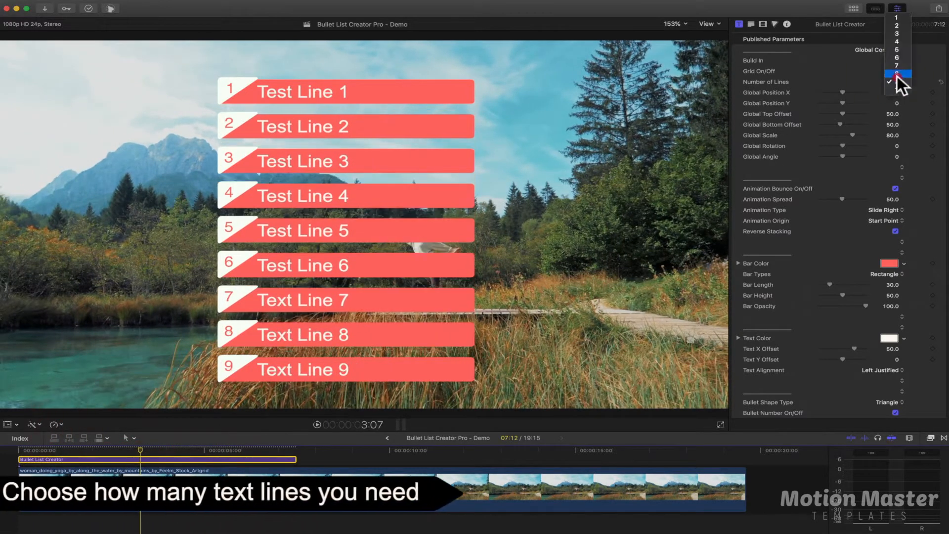
left_click(897, 76)
left_click(898, 81)
left_click(897, 74)
left_click(898, 81)
left_click(897, 74)
left_click(898, 82)
left_click(898, 74)
left_click(899, 82)
left_click(898, 75)
left_click(898, 81)
left_click(899, 74)
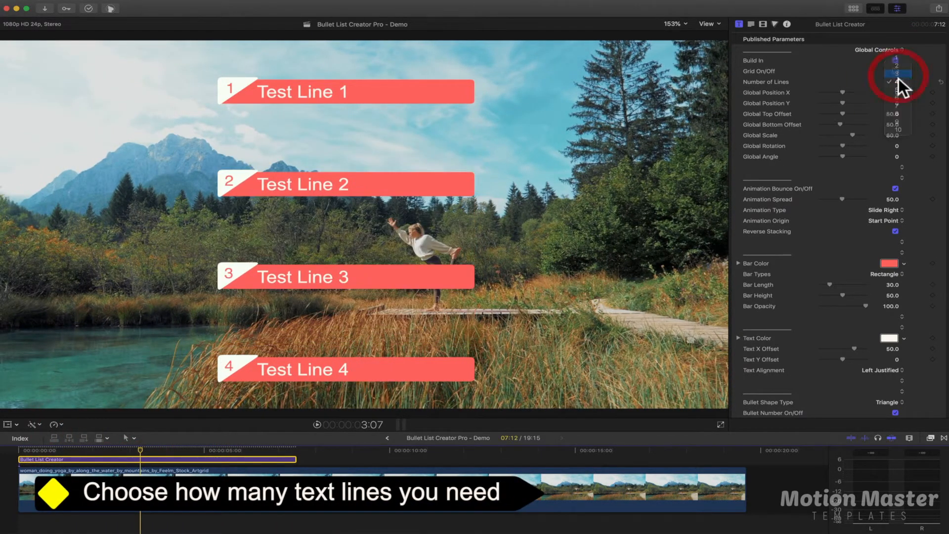
left_click(897, 81)
left_click(897, 74)
left_click(898, 82)
left_click(893, 150)
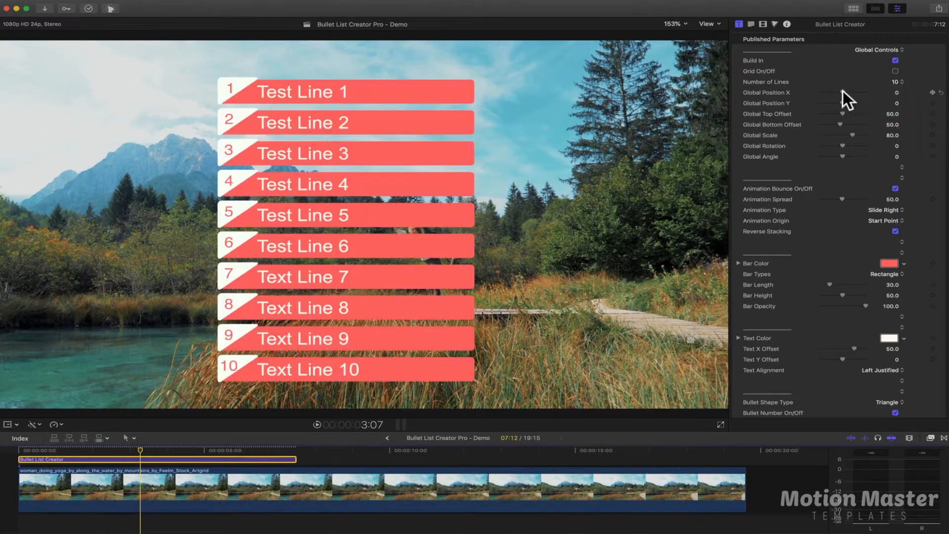
Set Global Position X to -85.49, Global Position Y to -9.63 and Global Scale to 77.49, undoing the trial changes to the other global controls
left_click_drag(842, 93, 853, 151)
key("super+z")
key("super+z")
key("super+z")
left_click(849, 133)
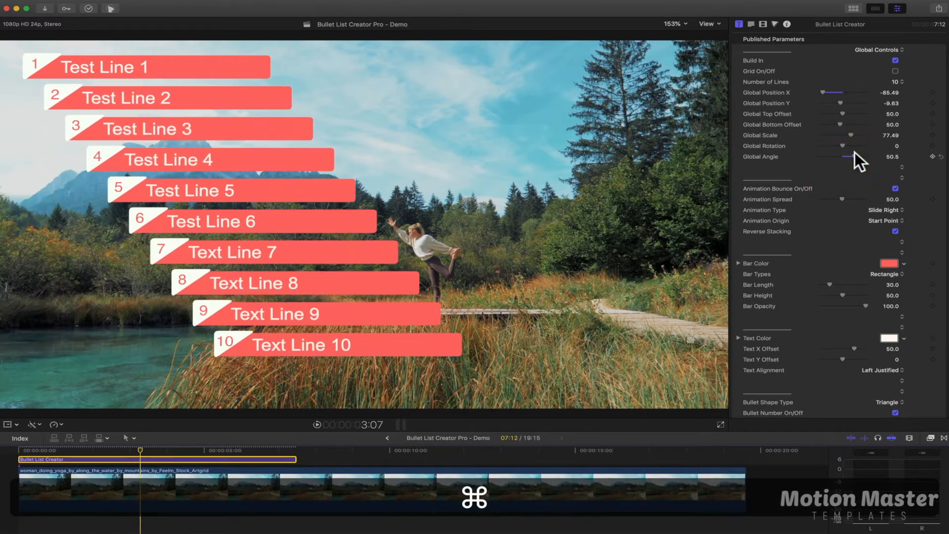
key("super+z")
Turn off Animation Bounce, play the list animation from the start, and turn the bounce back on
left_click(895, 188)
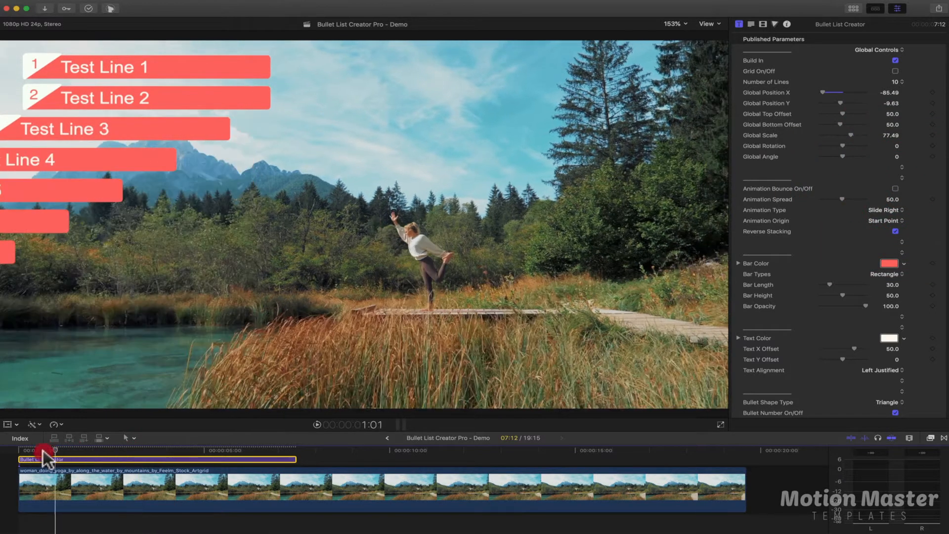
left_click(30, 449)
key("space")
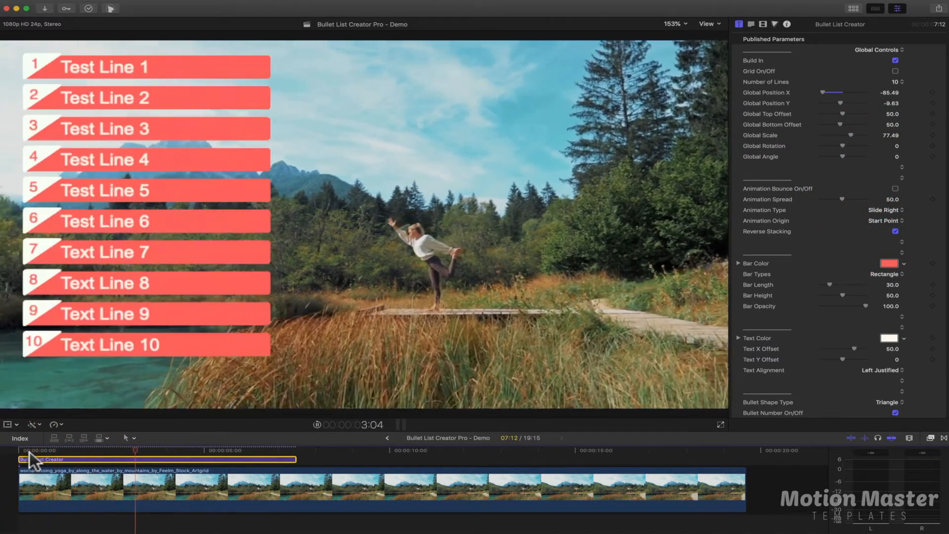
left_click(895, 188)
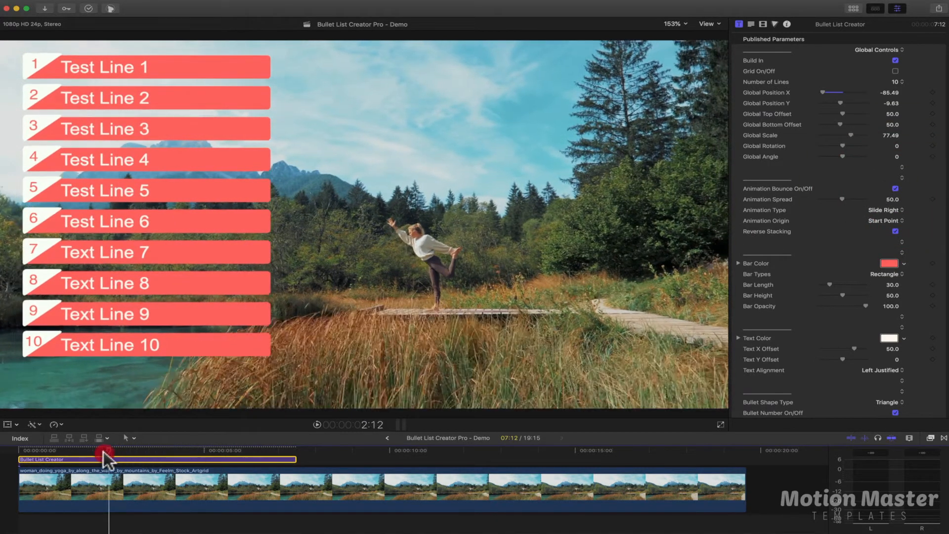
Set the Animation Spread to 2.0 and play the list animation
left_click(86, 450)
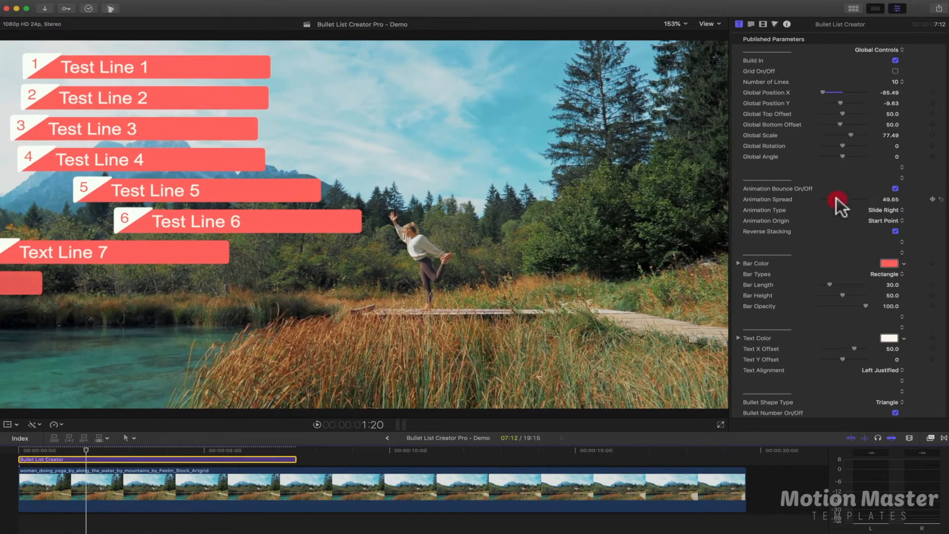
left_click_drag(820, 198, 804, 200)
key("space")
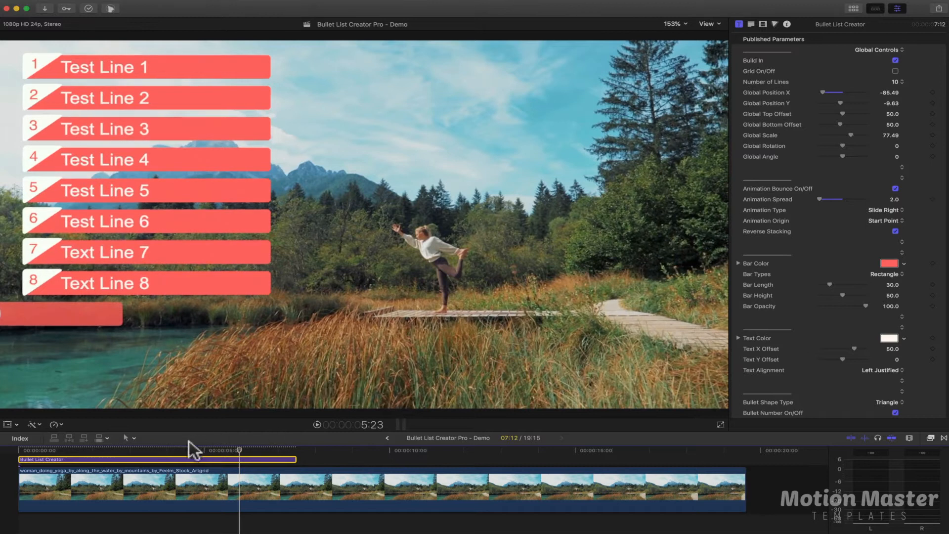
Set the Animation Spread to 100 and play the animation from the start of the title
left_click_drag(181, 446, 19, 459)
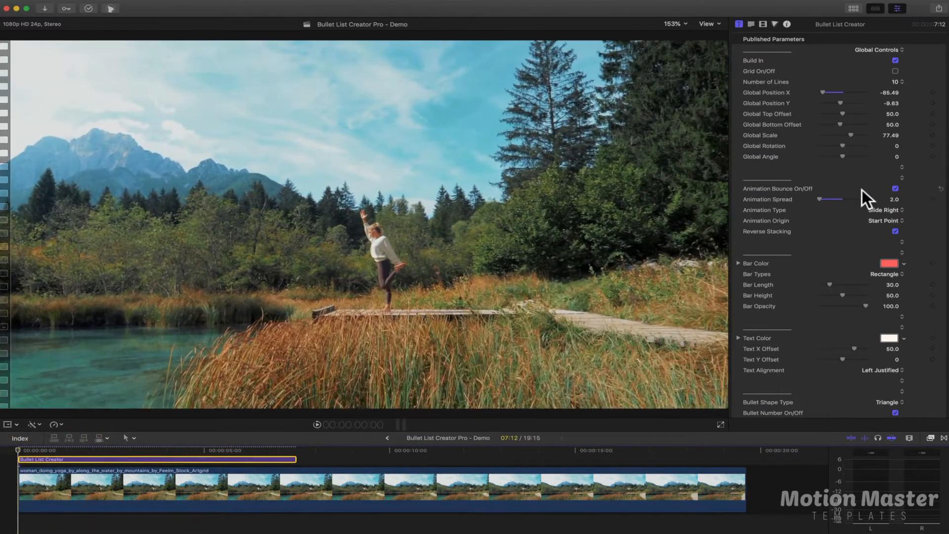
left_click(18, 457)
key("space")
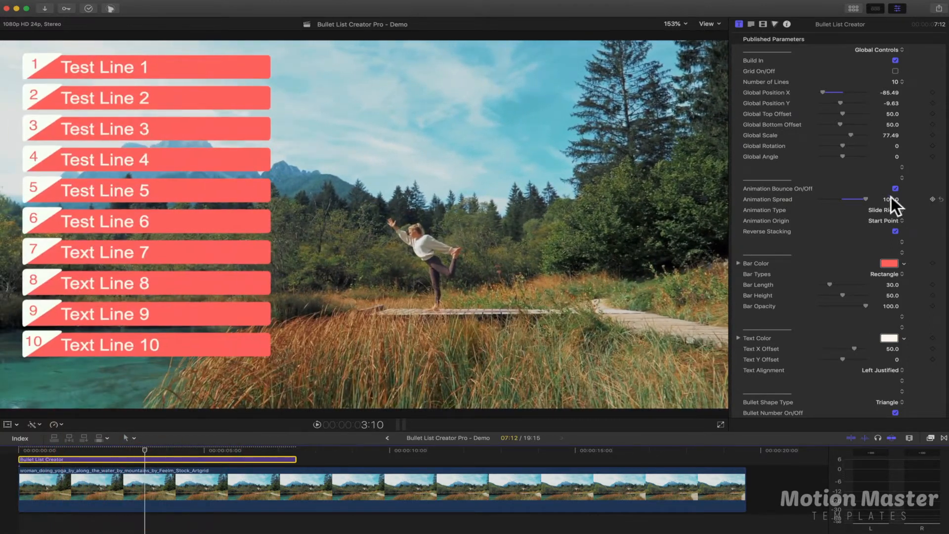
Mark a playback range from the start of the footage to 3:11 and reselect the Bullet List Creator title
left_click(885, 209)
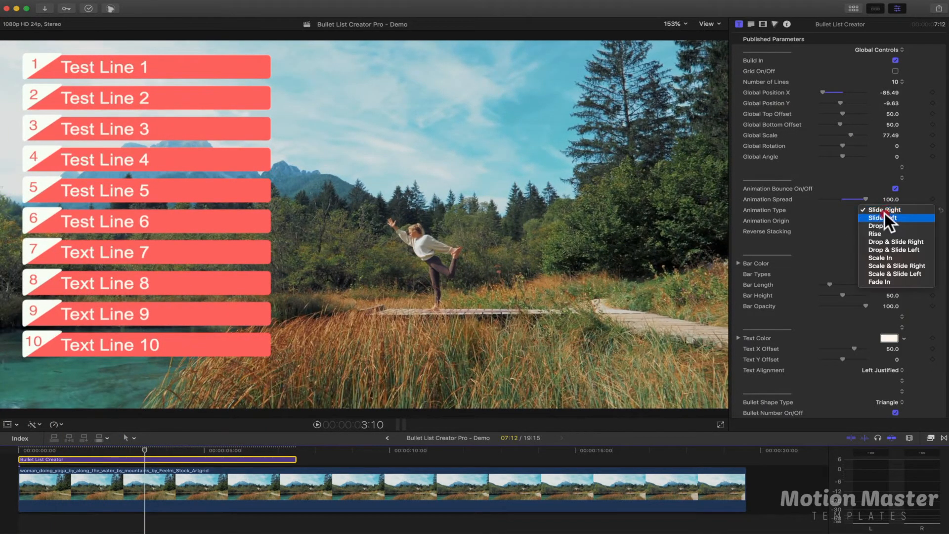
left_click(883, 209)
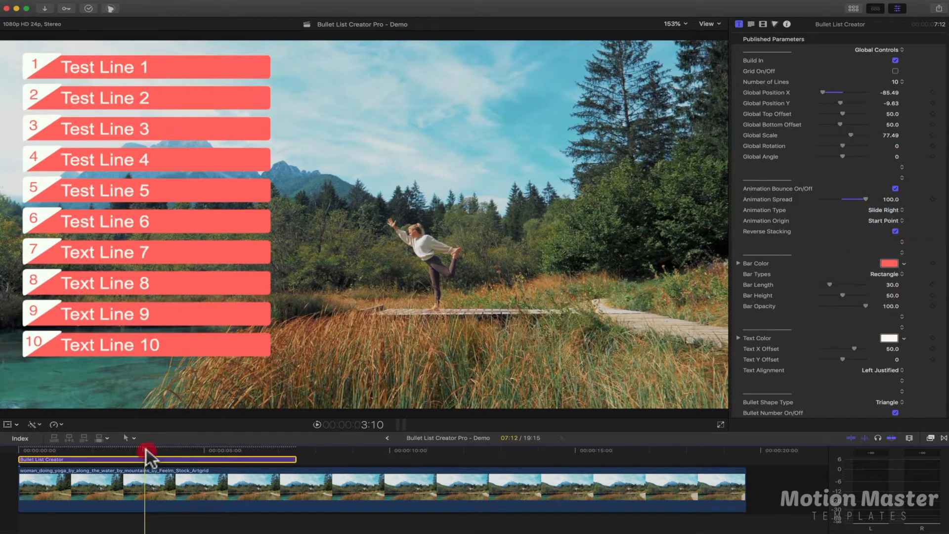
left_click_drag(147, 450, 148, 451)
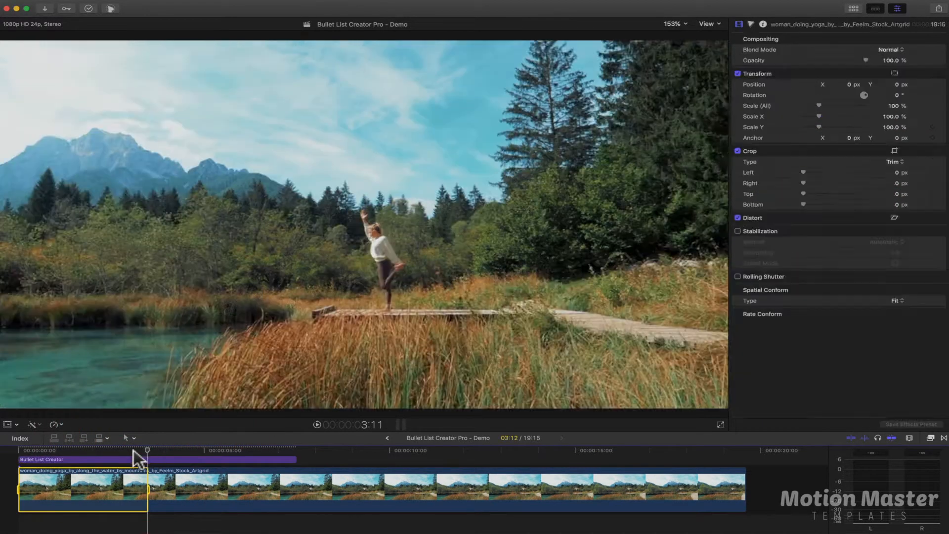
left_click(124, 459)
Preview the Slide Left, Drop, Rise, Drop & Slide Right and Drop & Slide Left animation types in turn
left_click(889, 208)
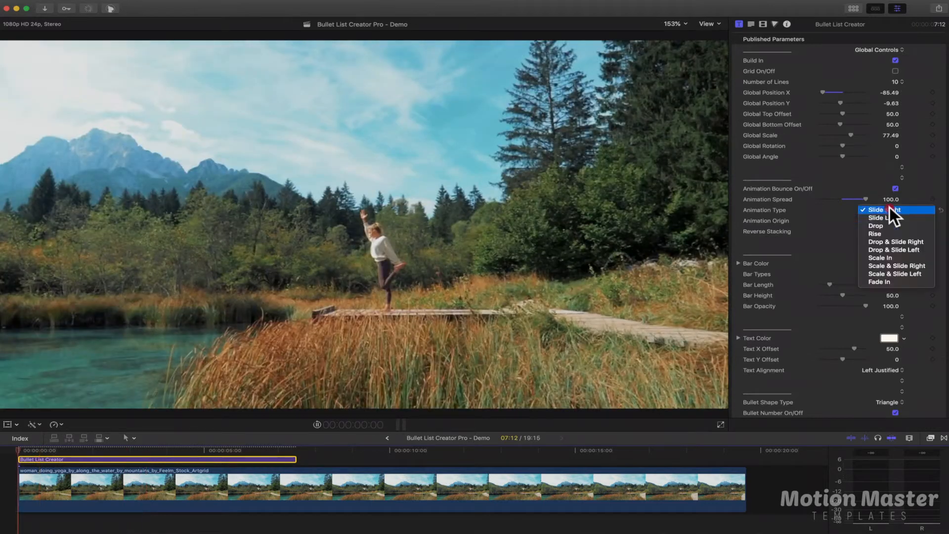
left_click(888, 214)
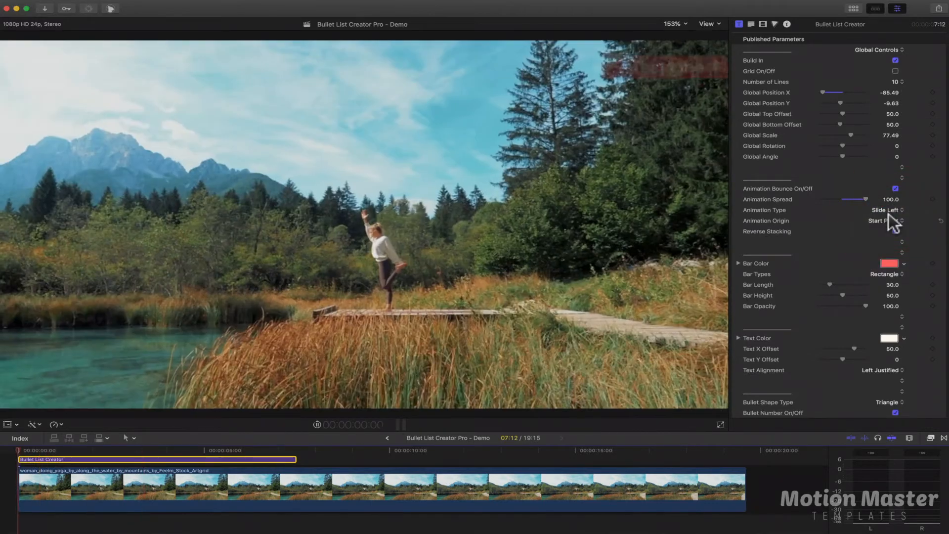
left_click(888, 211)
left_click(889, 216)
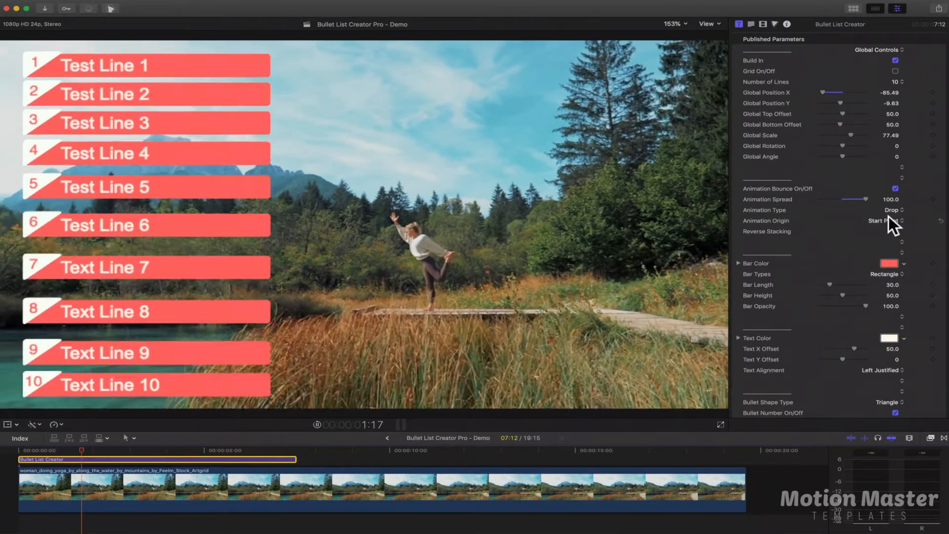
left_click(889, 216)
left_click(889, 217)
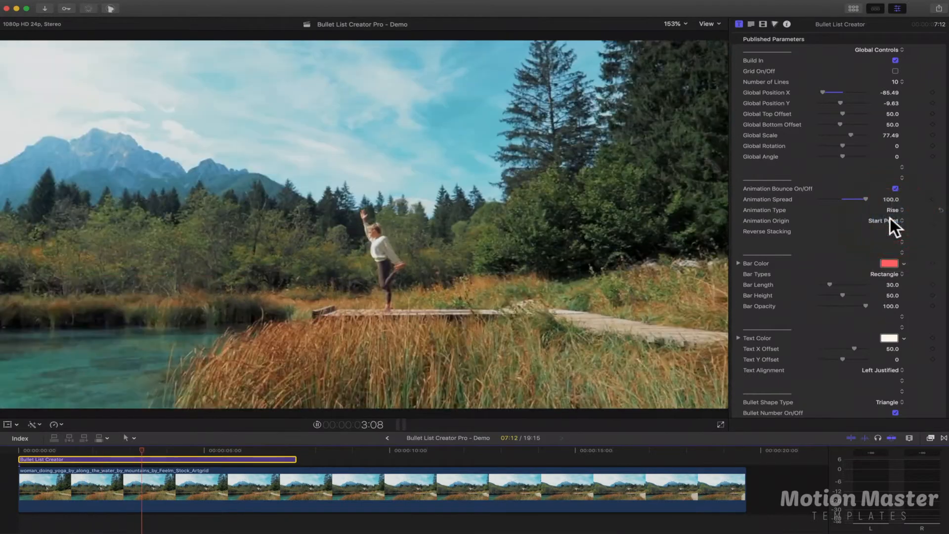
left_click(893, 210)
left_click(893, 216)
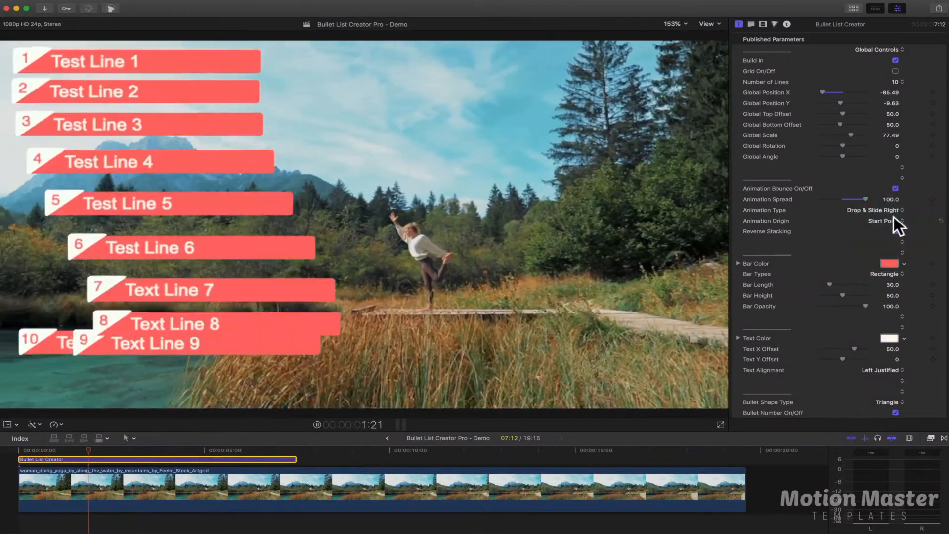
left_click(892, 216)
left_click(892, 216)
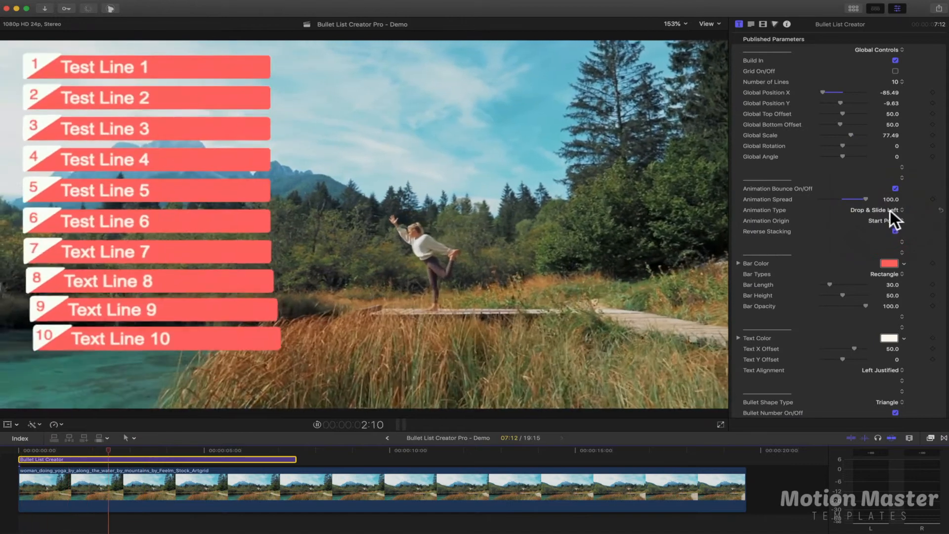
Preview the Scale In, Scale & Slide Right, Scale & Slide Left and Fade In animation types
left_click(890, 210)
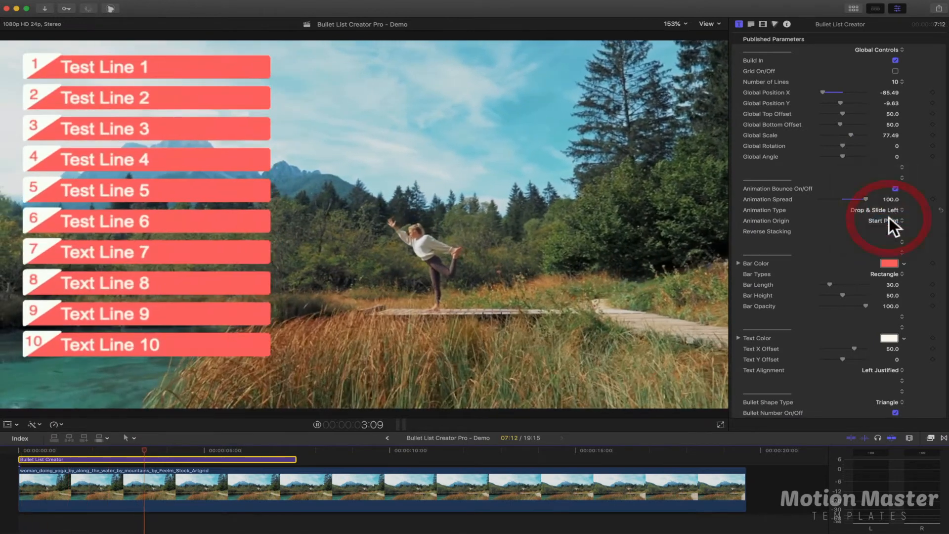
left_click(889, 217)
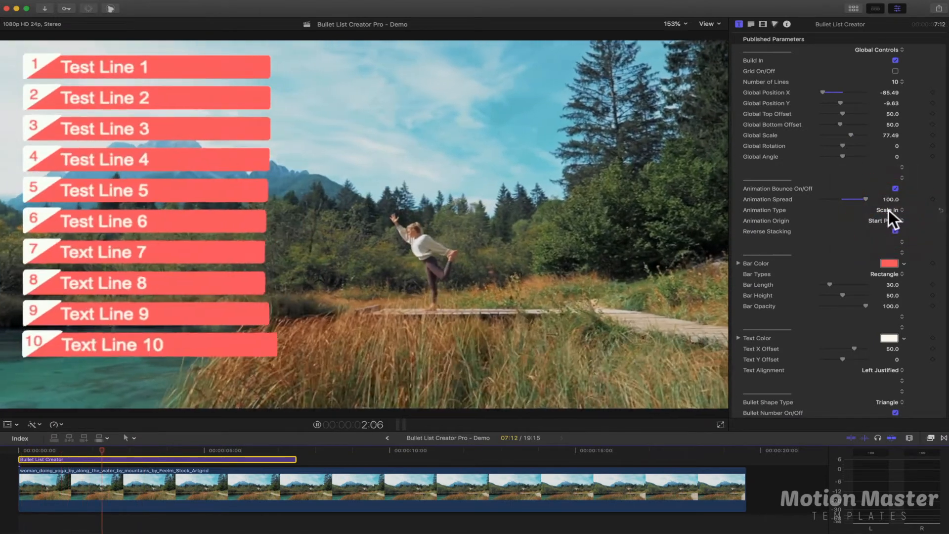
left_click(887, 209)
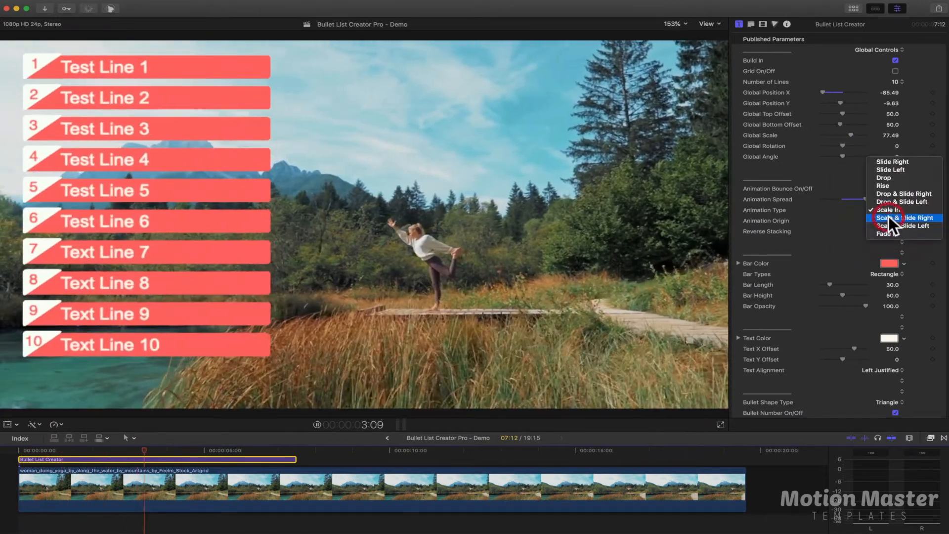
left_click(888, 216)
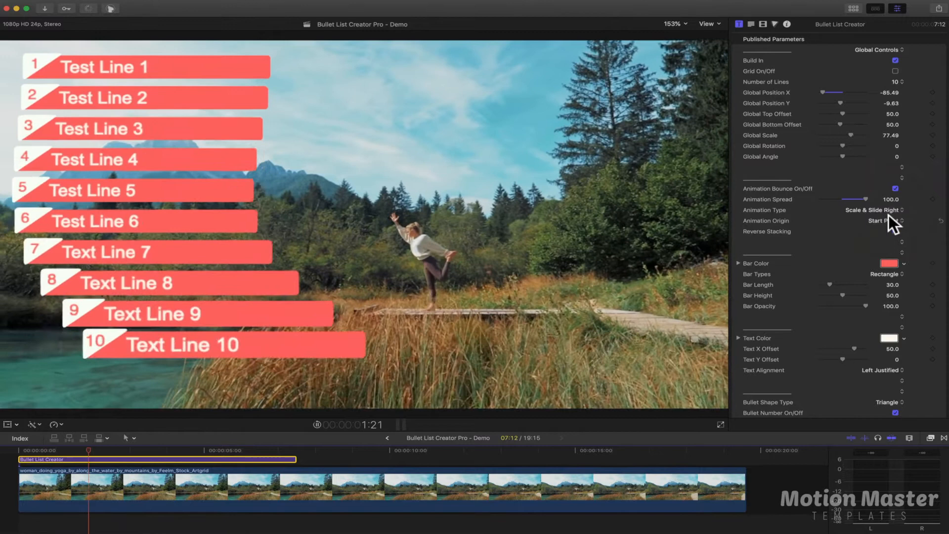
left_click(887, 215)
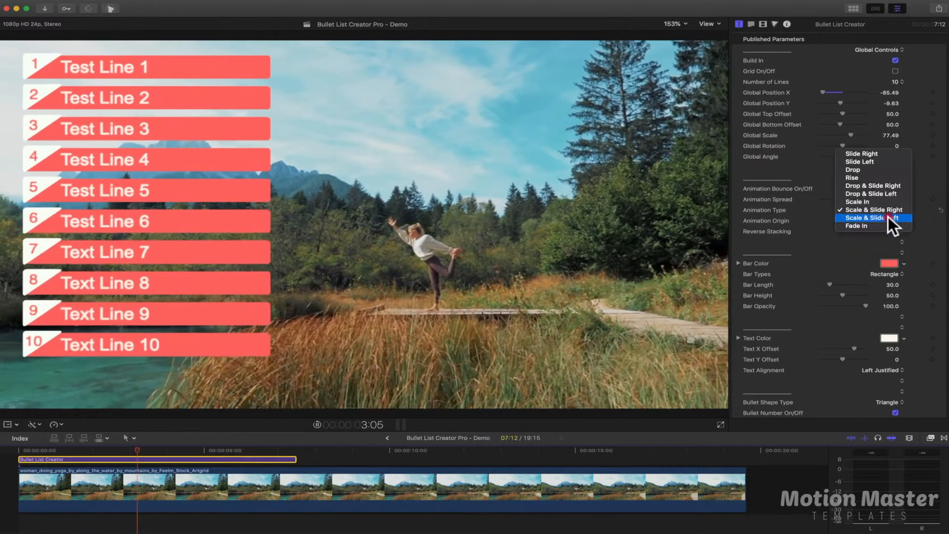
left_click(888, 215)
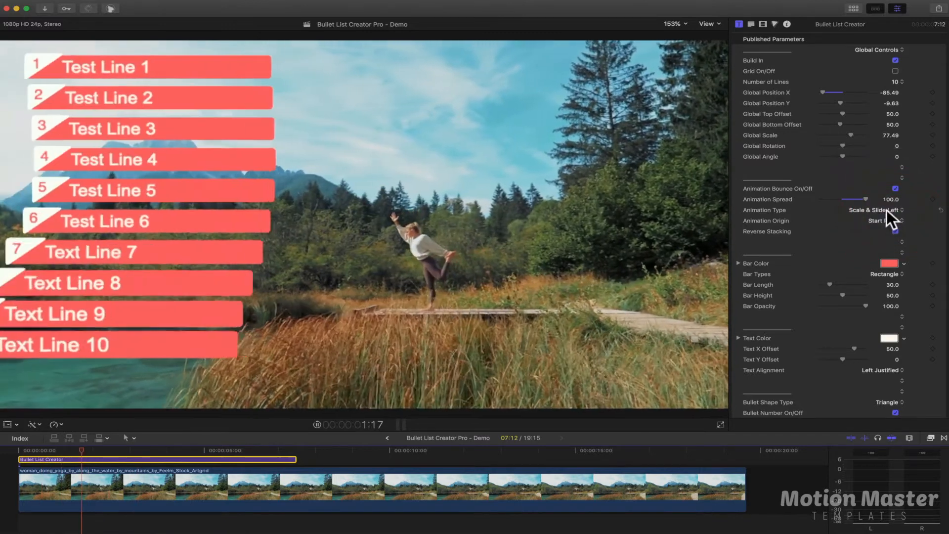
left_click(885, 209)
left_click(886, 218)
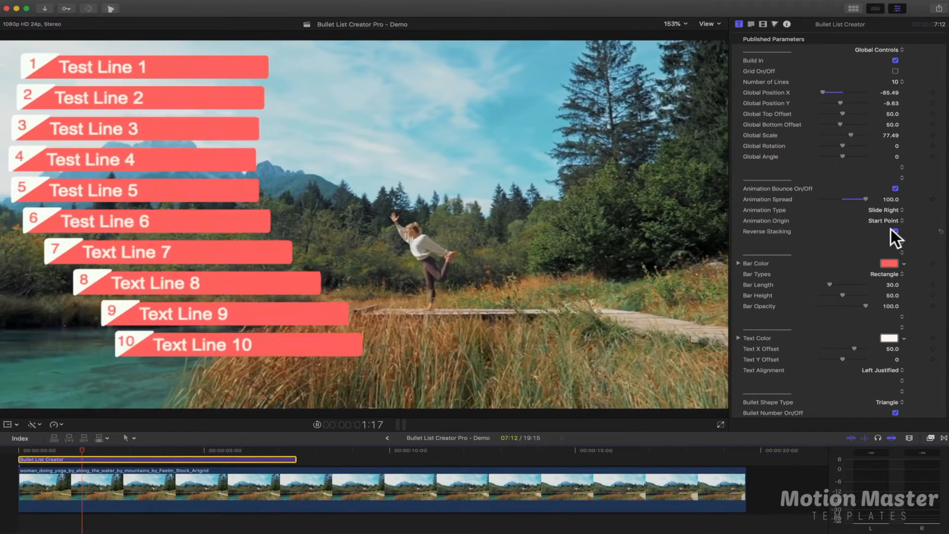
Preview the list with Animation Origin at End Point and Reverse Stacking turned off, and restore the Start Point origin
left_click(882, 219)
left_click(881, 225)
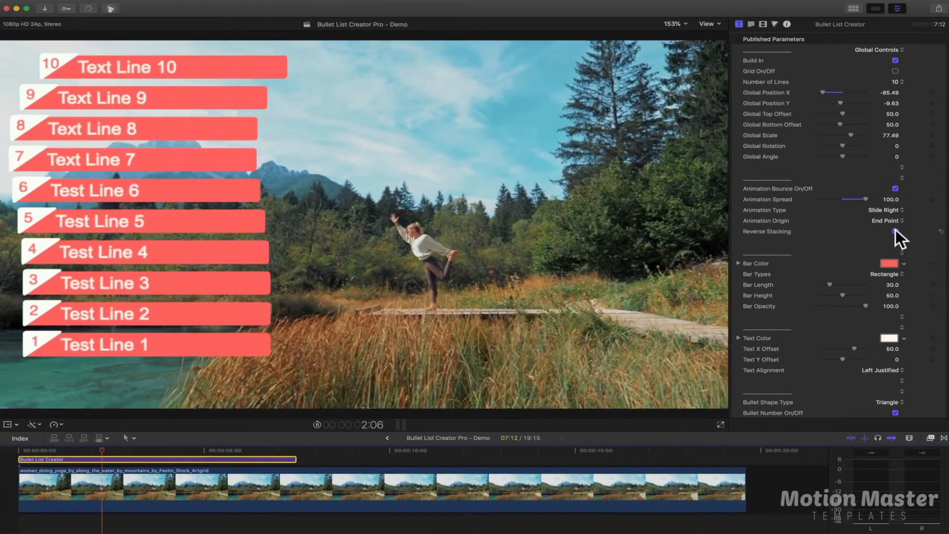
left_click(895, 230)
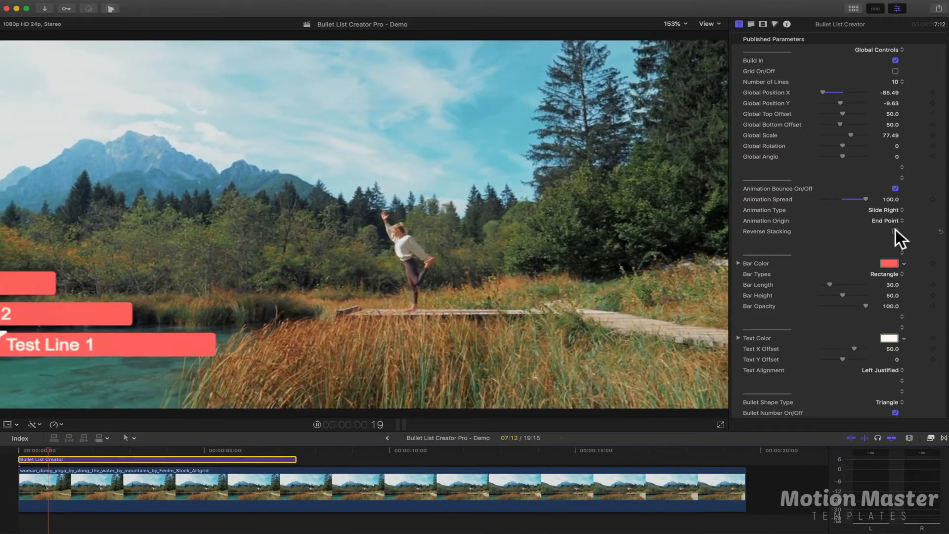
left_click(882, 221)
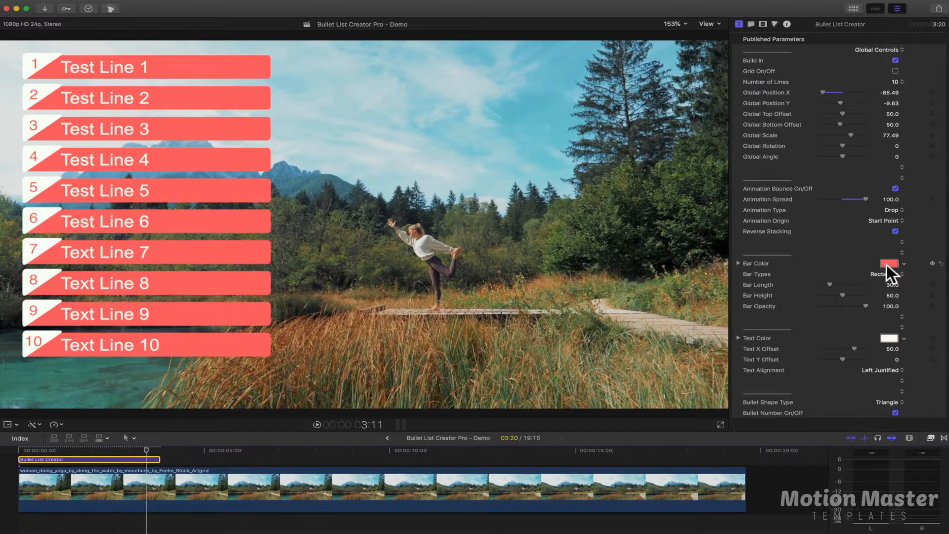
Change the bar color to the light blue sampled from the sky in the footage
left_click(888, 264)
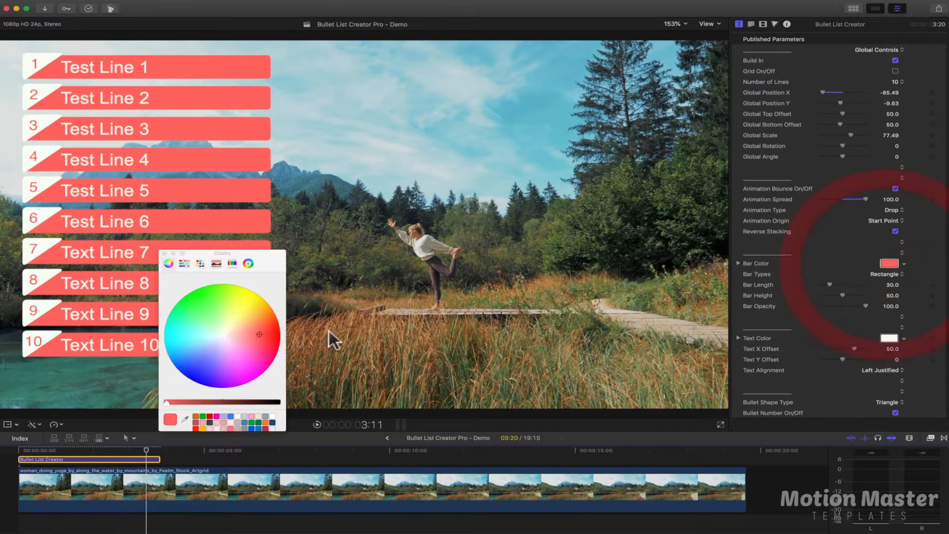
left_click_drag(228, 326, 214, 355)
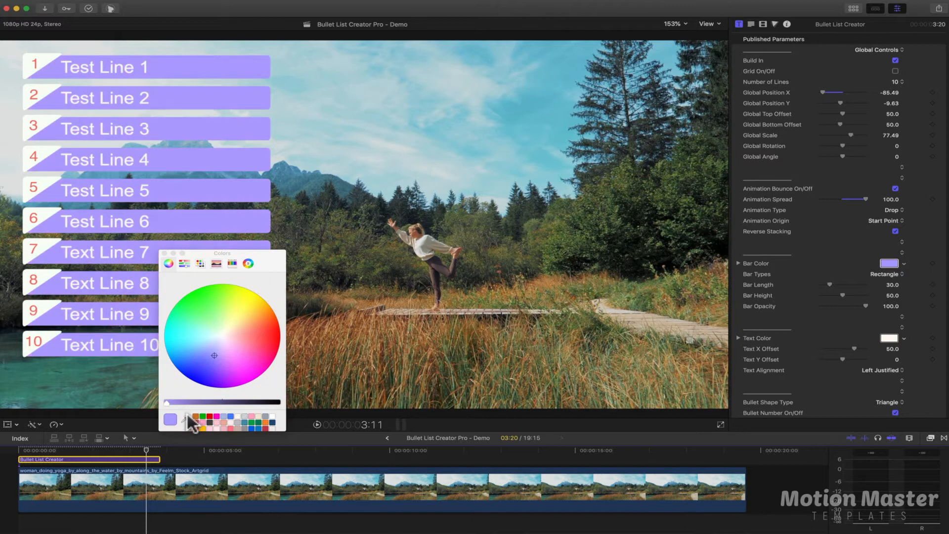
left_click(535, 113)
key("super+shift+c")
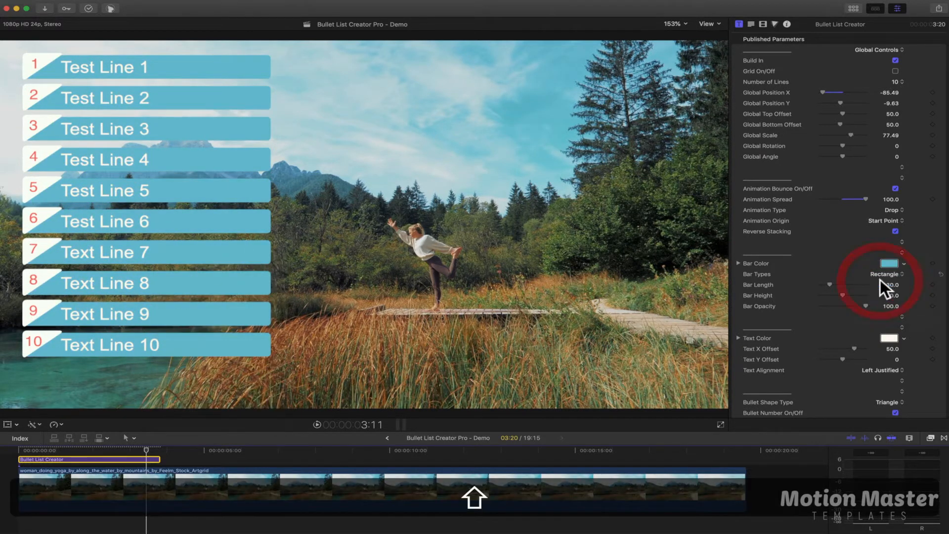
Try the Rectangle Sharp, Angled, Angled Two and Point bar types and return the bars to Rectangle
left_click(881, 272)
left_click(879, 279)
left_click(881, 276)
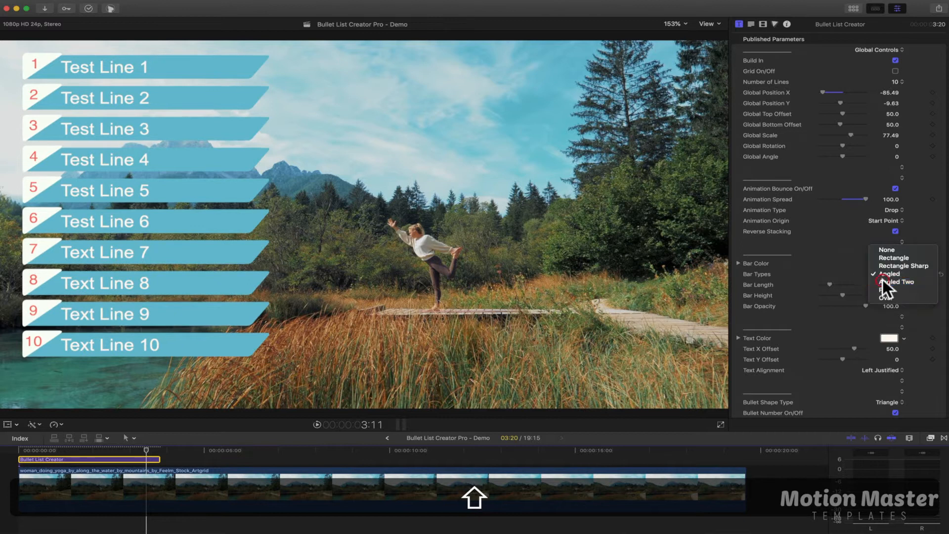
left_click(883, 280)
left_click(885, 273)
left_click(879, 281)
left_click(885, 274)
left_click(885, 281)
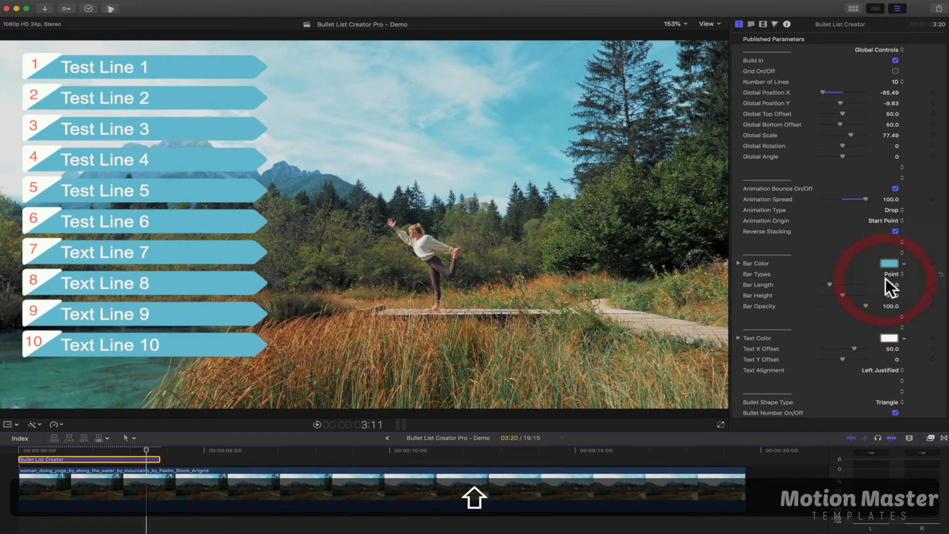
left_click(888, 274)
left_click(889, 228)
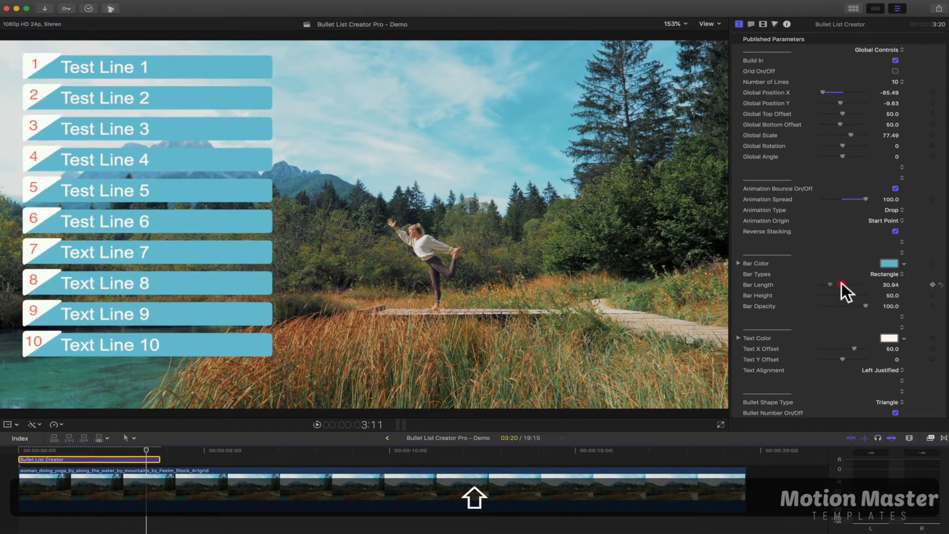
Set the Bar Length to 24.47 and the Bar Opacity to 45.12, undoing the trial bar height change
left_click_drag(841, 282, 841, 307)
key("super+z")
Change the text color to a near-black sampled from the dark trees in the footage
left_click(889, 339)
left_click(247, 402)
left_click(187, 418)
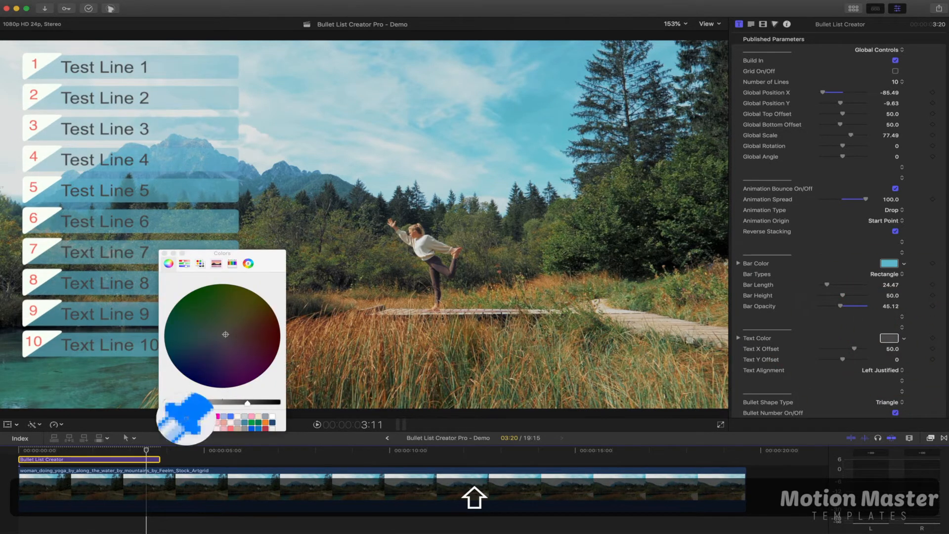
left_click(346, 208)
left_click(165, 253)
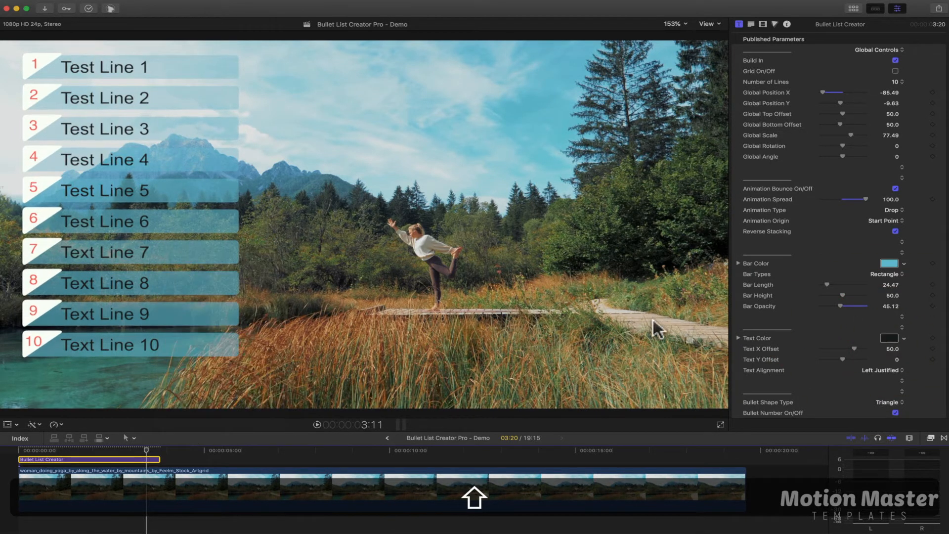
Try a reduced Text X Offset for the list lines, then enter 0 as its value
left_click_drag(853, 349, 843, 347)
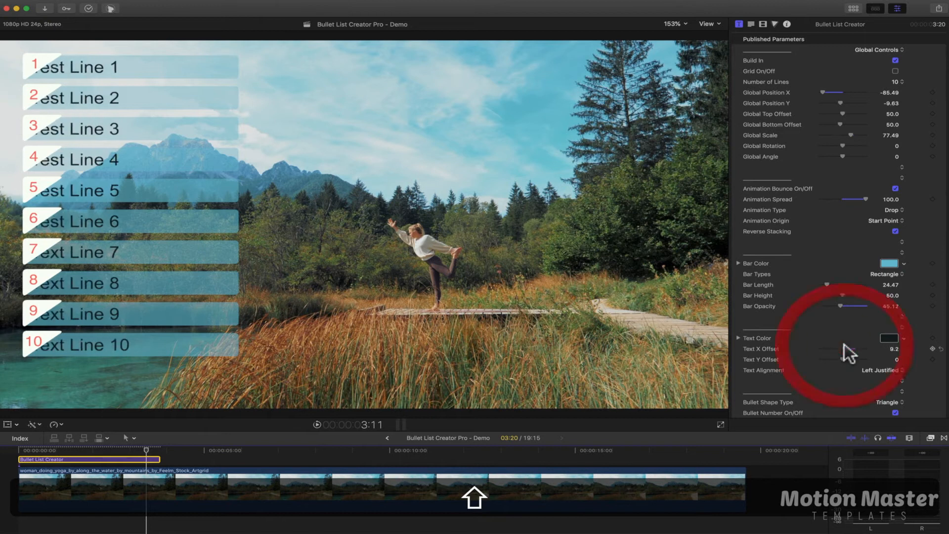
key("super+z")
left_click(891, 350)
type("0")
key("Return")
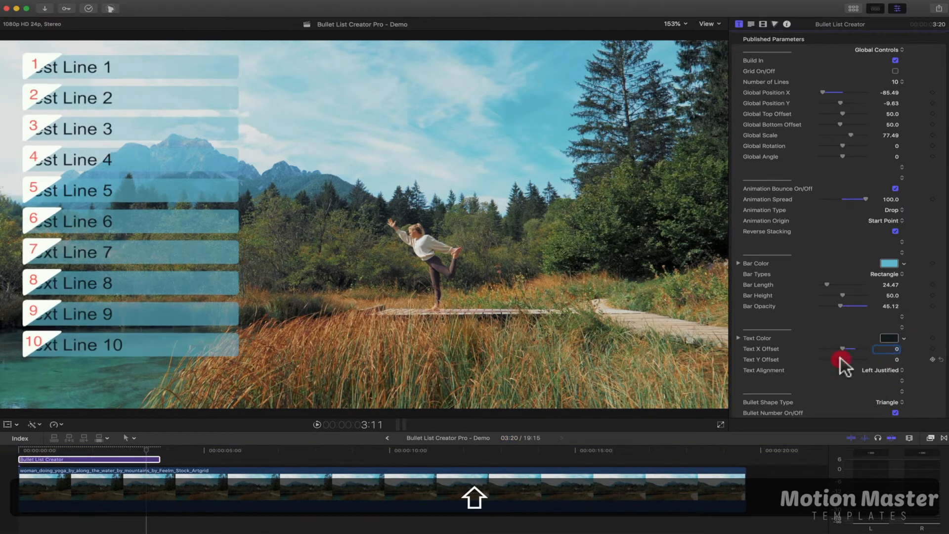
Try the center and right text alignments, return to Left Justified, and set the Text X Offset to 63.92
mouse_move(861, 356)
left_mouse_down()
mouse_move(827, 360)
mouse_move(872, 370)
left_mouse_up()
left_click(872, 369)
left_click(871, 374)
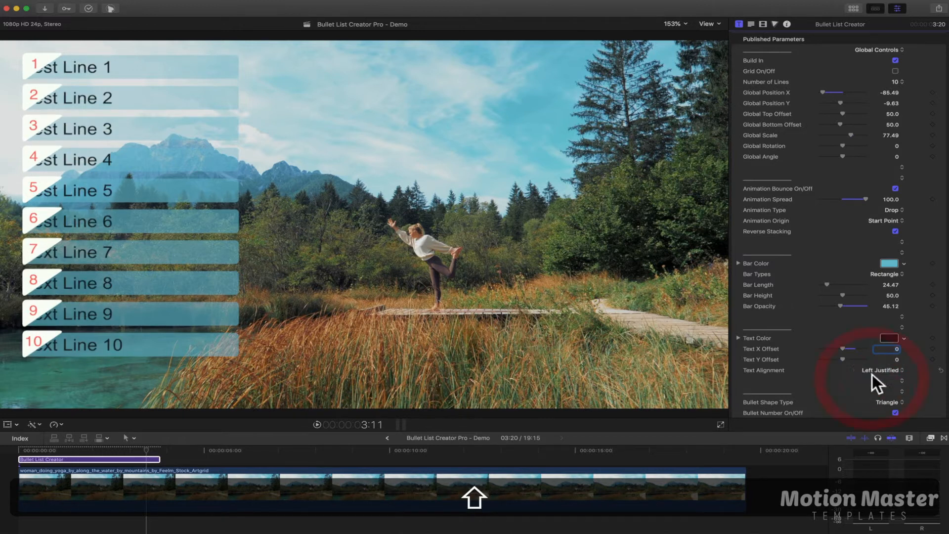
left_click(879, 369)
left_click(878, 376)
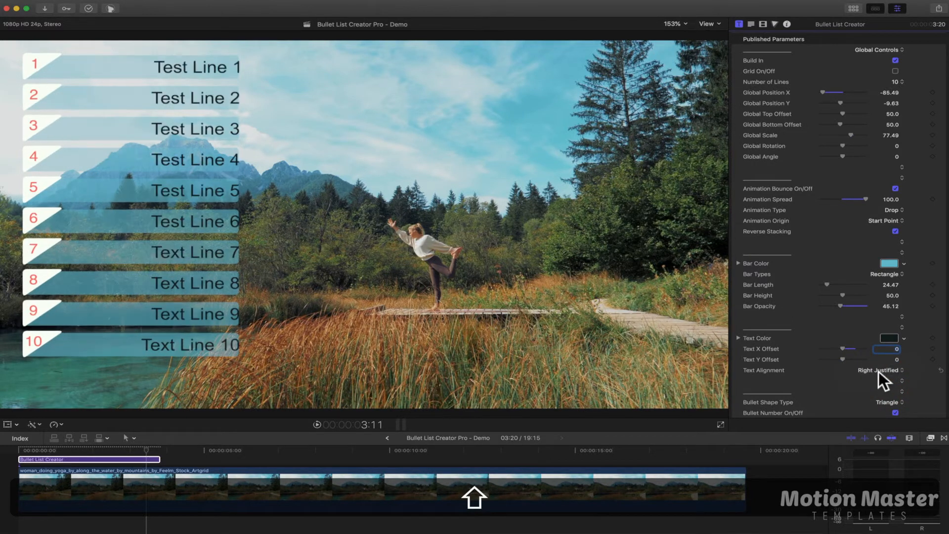
left_click(866, 368)
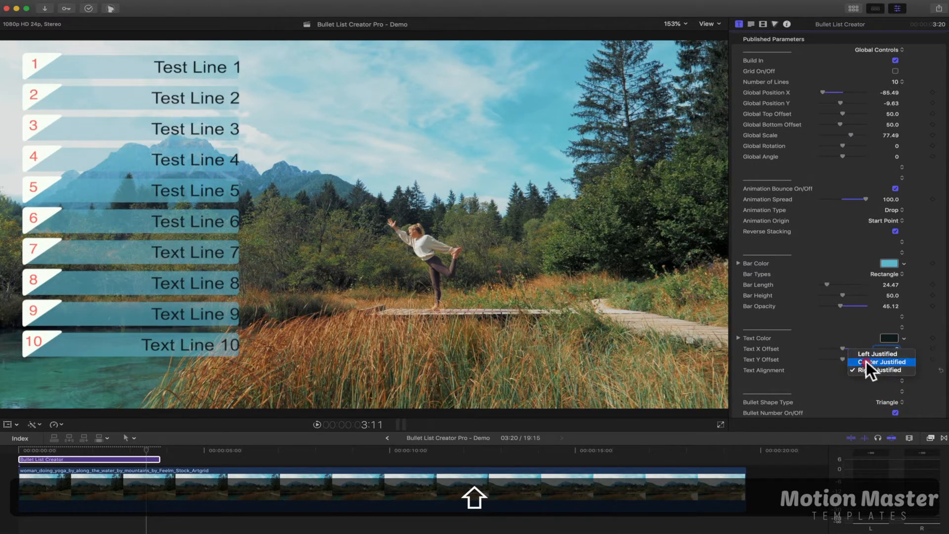
left_click(866, 361)
left_click(864, 369)
left_click(861, 361)
scroll(801, 366, "down", 5)
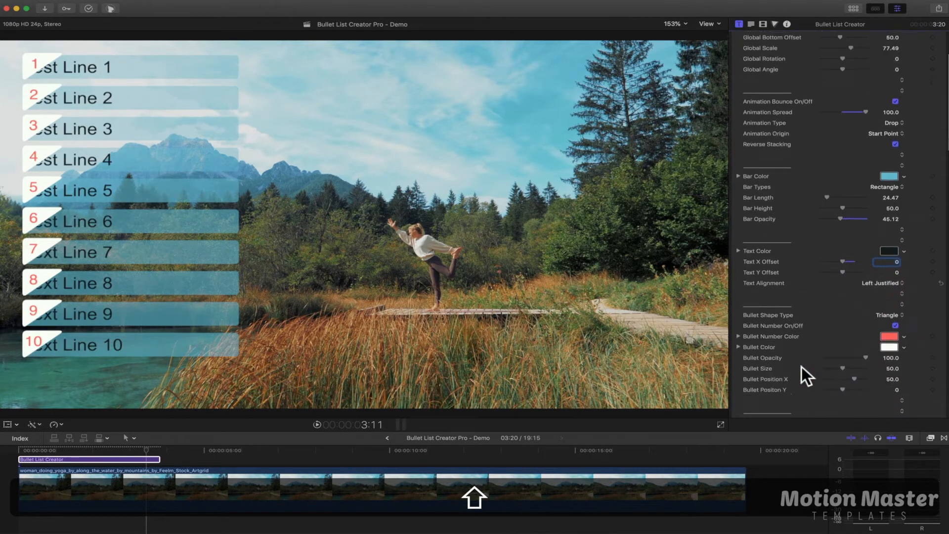
left_click_drag(845, 259, 860, 259)
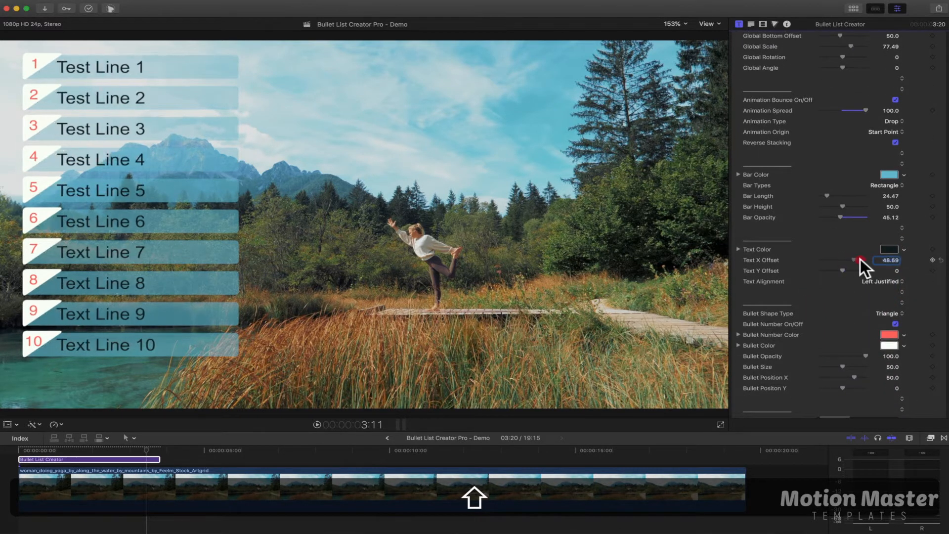
Try the bullet shapes from None and Star through Angle, and set the Bullet Shape Type to Diamond
left_click(887, 314)
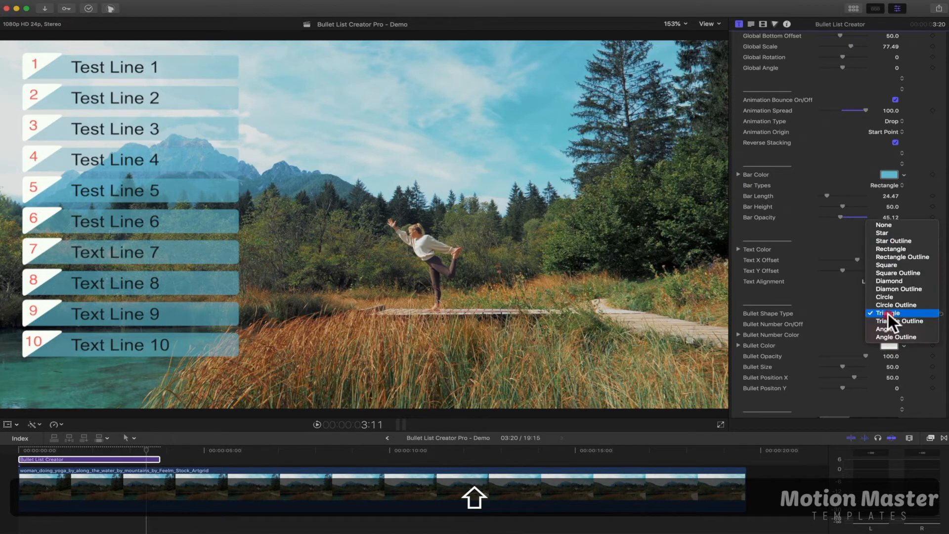
left_click(900, 238)
left_click(886, 312)
left_click(887, 308)
left_click(892, 314)
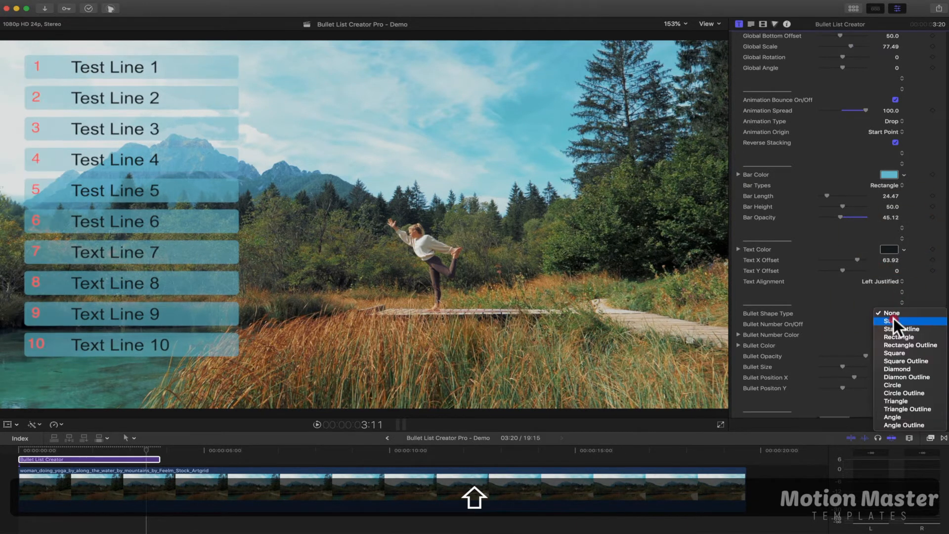
left_click(893, 319)
left_click(894, 310)
left_click(893, 319)
left_click(893, 313)
left_click(893, 313)
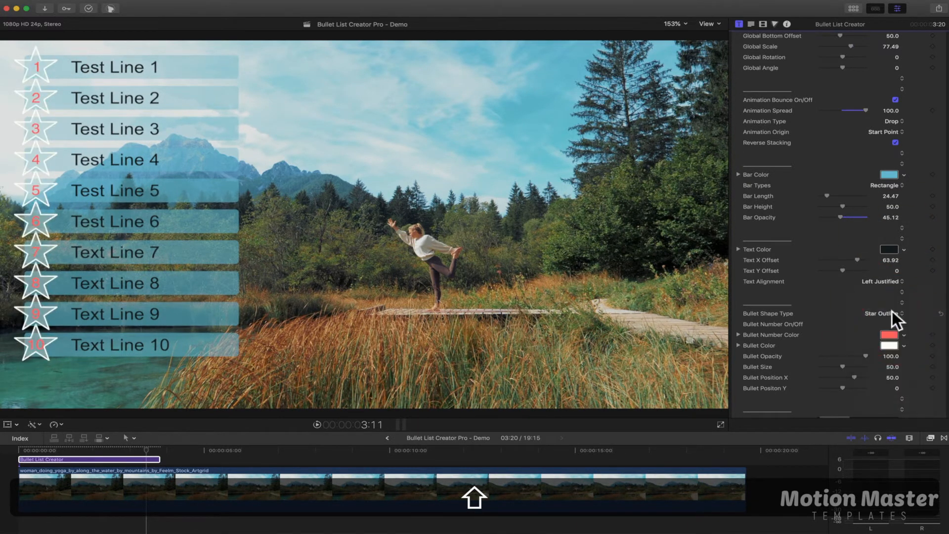
left_click(891, 311)
left_click(891, 317)
left_click(892, 315)
left_click(891, 313)
left_click(892, 314)
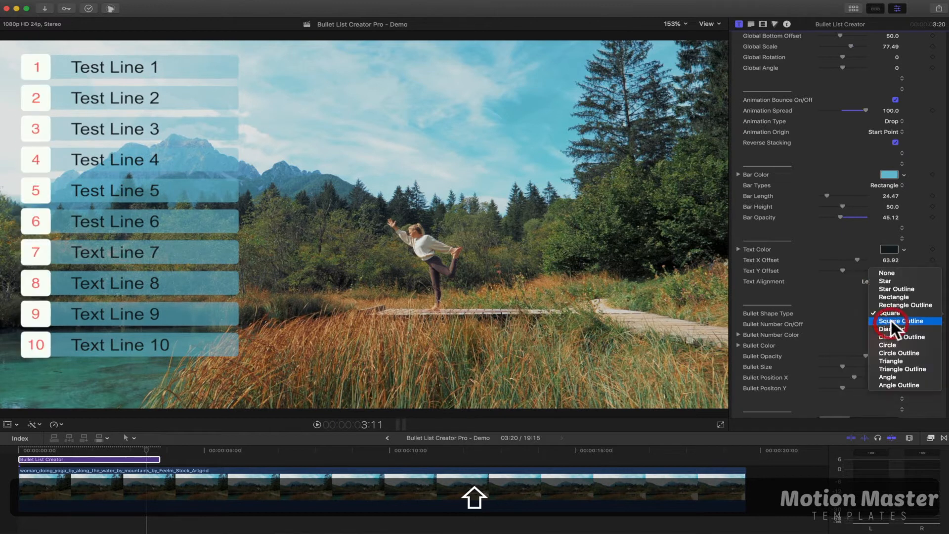
left_click(891, 320)
left_click(892, 319)
left_click(892, 313)
left_click(893, 317)
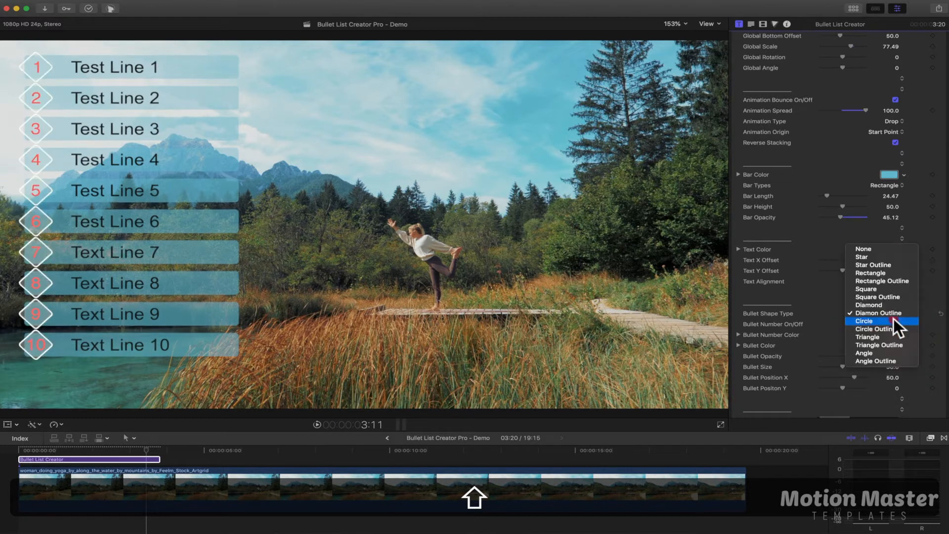
left_click(893, 318)
left_click(893, 313)
left_click(892, 313)
left_click(892, 319)
left_click(892, 321)
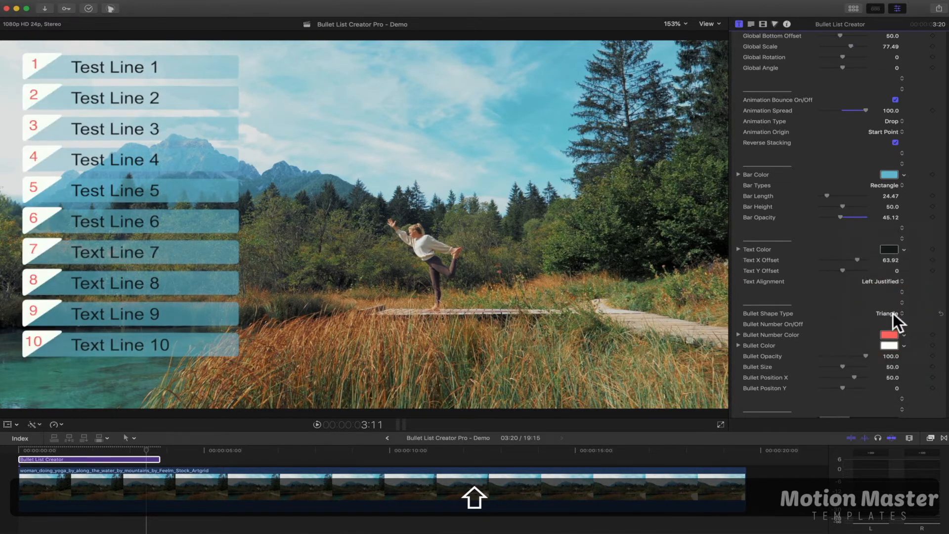
left_click(894, 319)
left_click(894, 321)
left_click(892, 318)
left_click(893, 319)
left_click(893, 313)
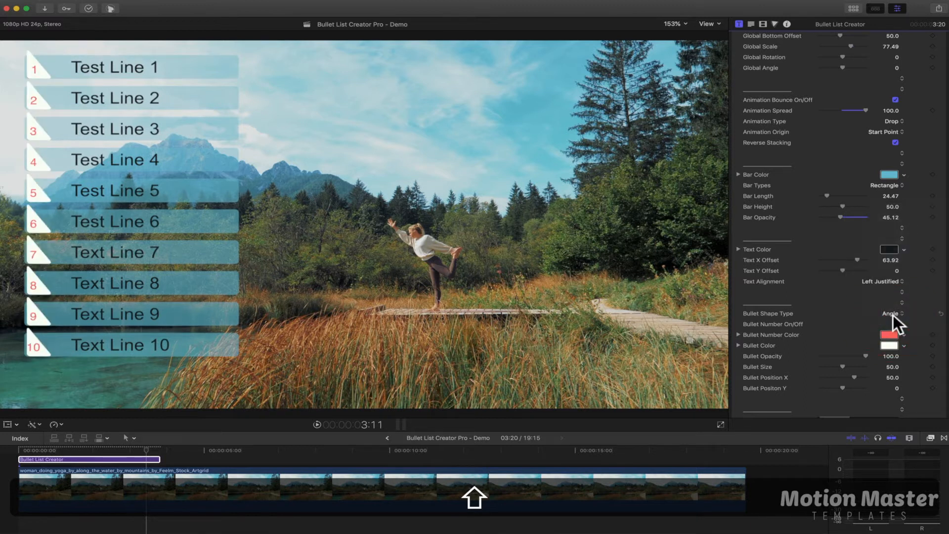
left_click(894, 315)
left_click(878, 254)
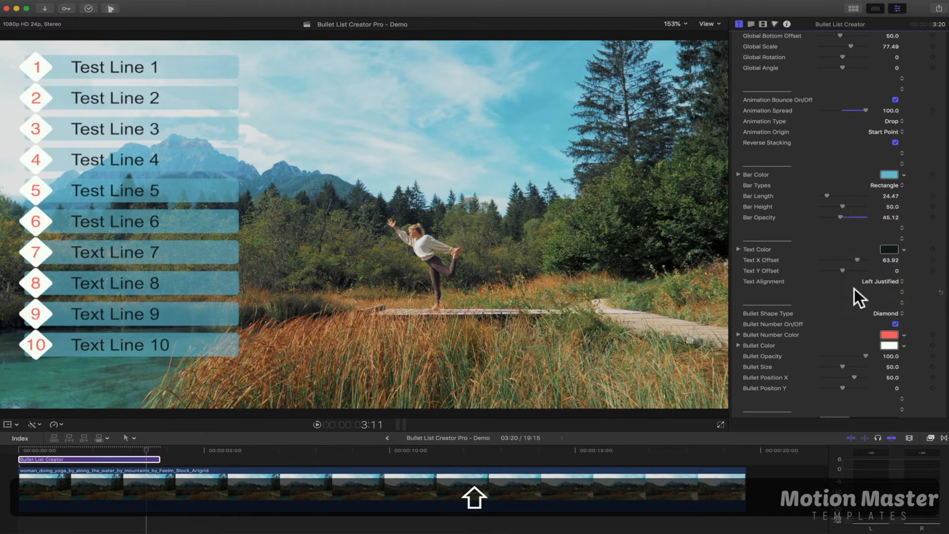
Darken the Bullet Number Color slightly to a deeper red
left_click(888, 335)
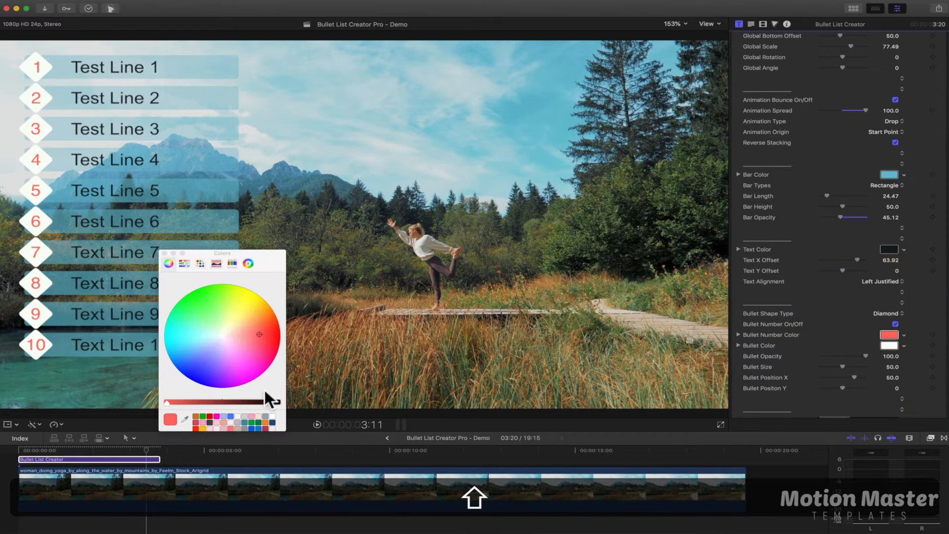
left_click_drag(235, 403, 168, 409)
left_click(164, 253)
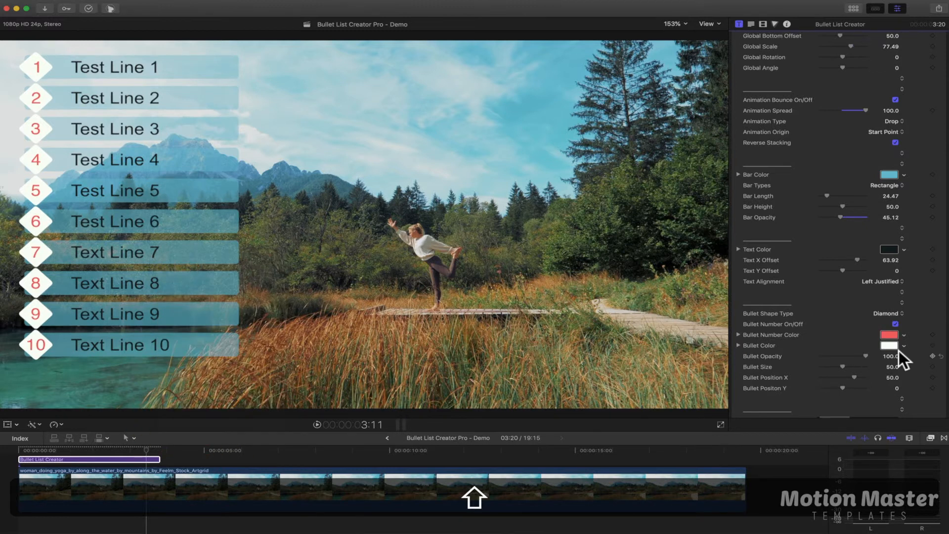
Try a cyan-tinted Bullet Color and a shifted bullet position, undoing each change
left_click(887, 346)
left_click_drag(233, 332, 197, 333)
key("super+z")
left_click(165, 253)
left_click_drag(847, 378, 853, 395)
key("super+z")
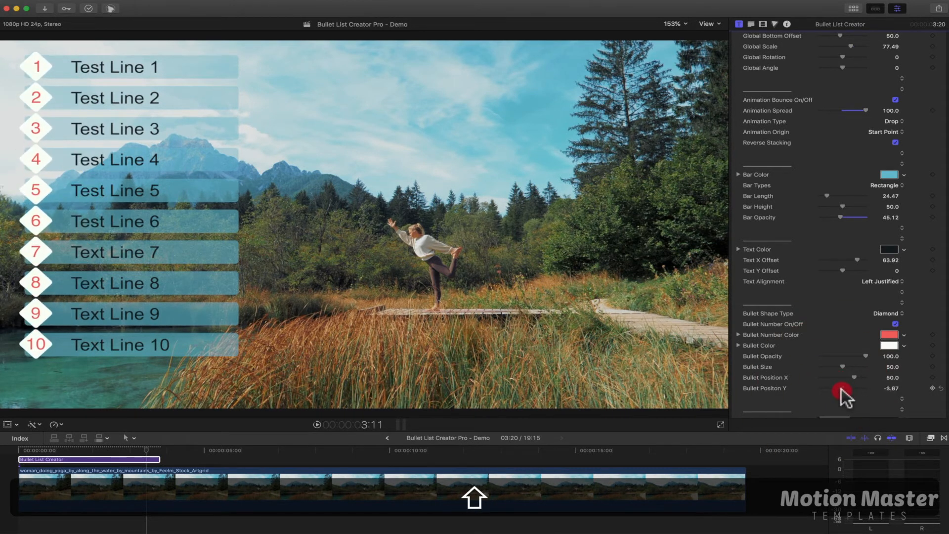
Set the Bullet Size to 38.83 and undo the trial vertical shift of the bullets
left_click(835, 366)
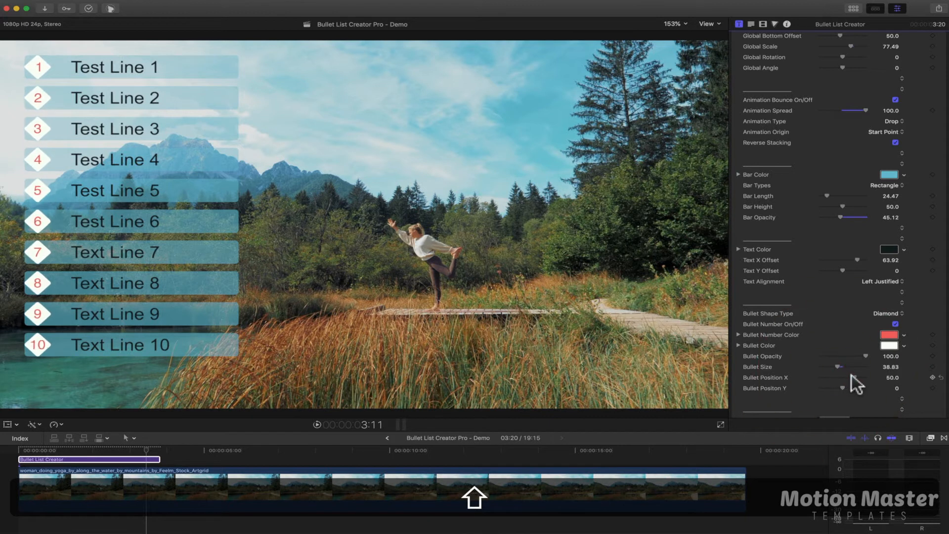
mouse_move(853, 377)
left_mouse_down()
mouse_move(822, 388)
mouse_move(851, 388)
left_mouse_up()
key("super+z")
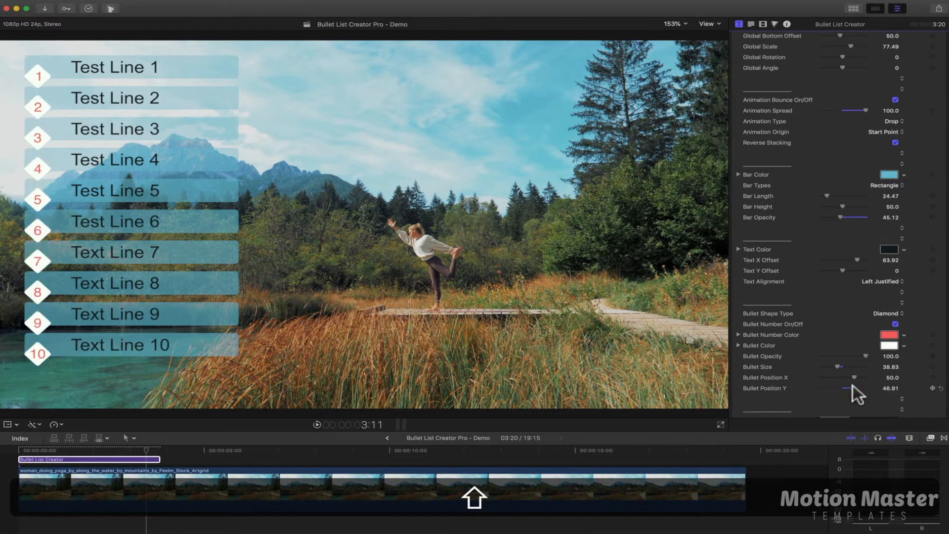
Change the first line's text to ADD YOUR TEXT and try Arial Black on it, undoing the font change
scroll(806, 331, "down", 5)
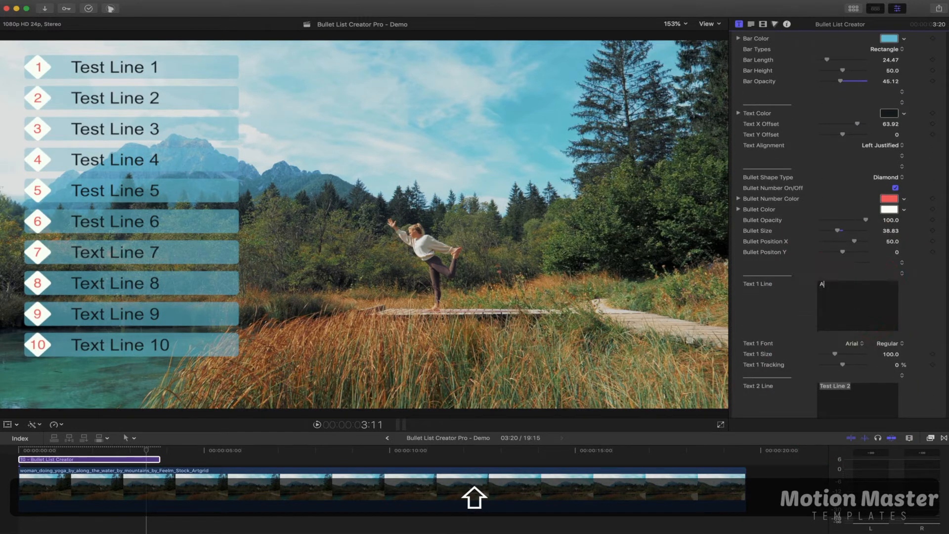
type("DD YOUR TEXT")
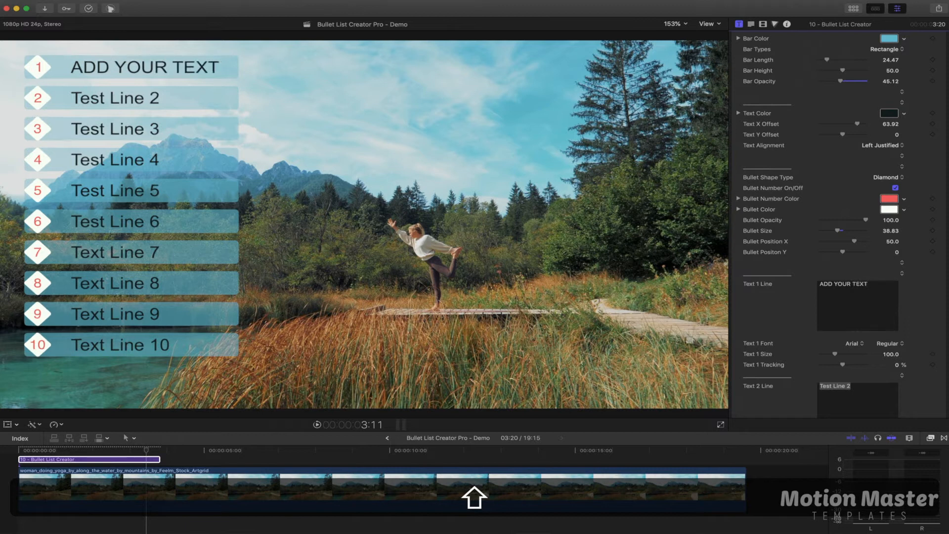
left_click(855, 342)
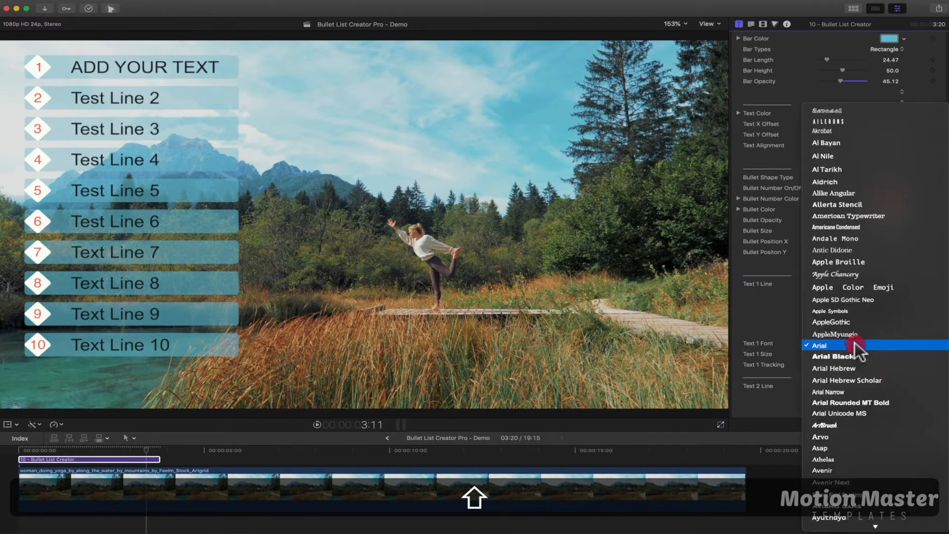
left_click(856, 357)
key("super+z")
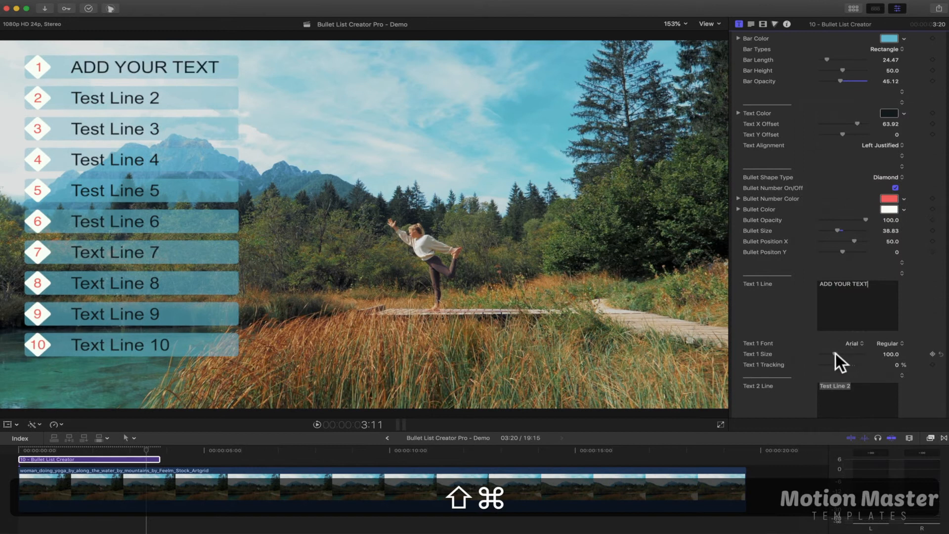
Try a different size and 34.64% tracking on the first line, and undo these along with its text change
left_click_drag(835, 353, 851, 364)
key("super+z")
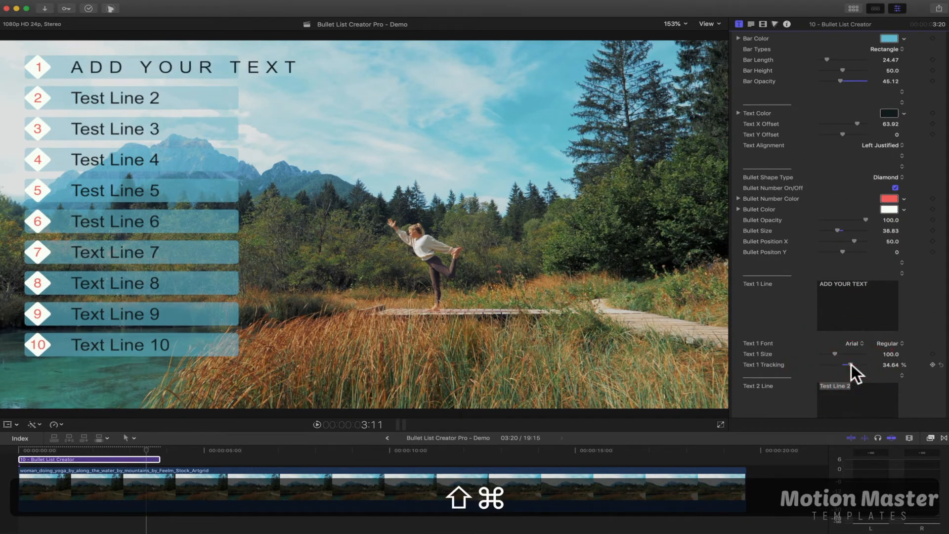
key("super+z")
scroll(766, 339, "down", 2)
key("super+z")
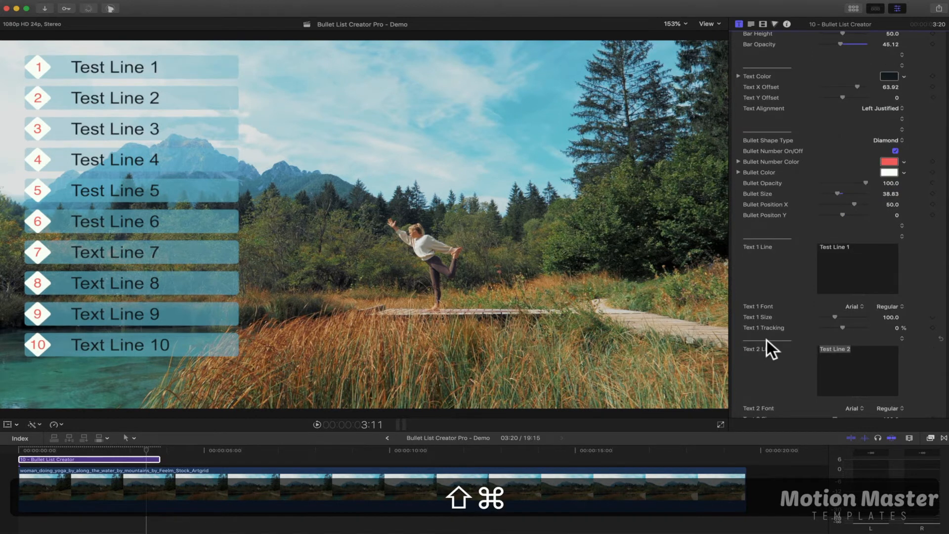
Set the font of all list lines to ArtBrush at size 116, after trying Arial Black
left_click(751, 24)
left_click(843, 70)
left_click(840, 81)
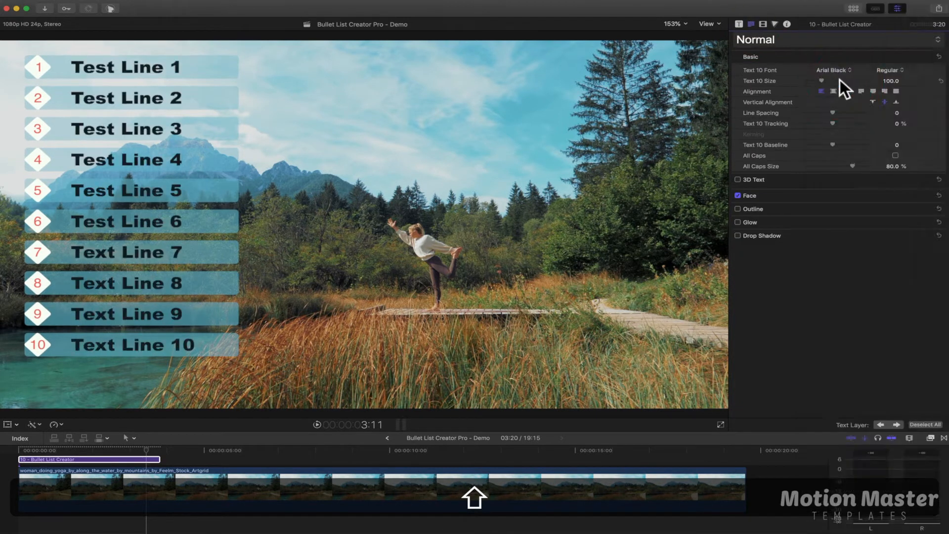
left_click(840, 74)
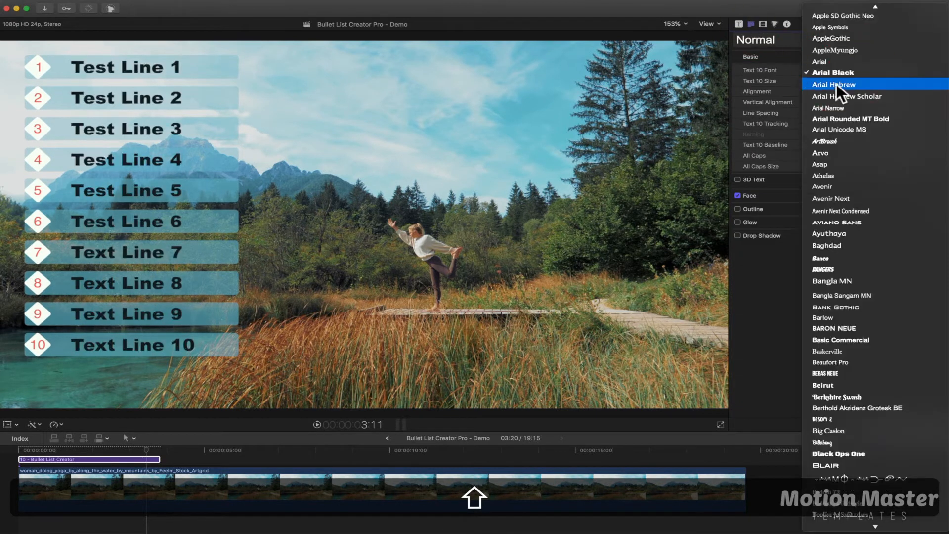
left_click(828, 142)
left_click_drag(823, 80, 828, 80)
Add an outline to all list lines and set its color to white
double_click(790, 214)
left_click(737, 208)
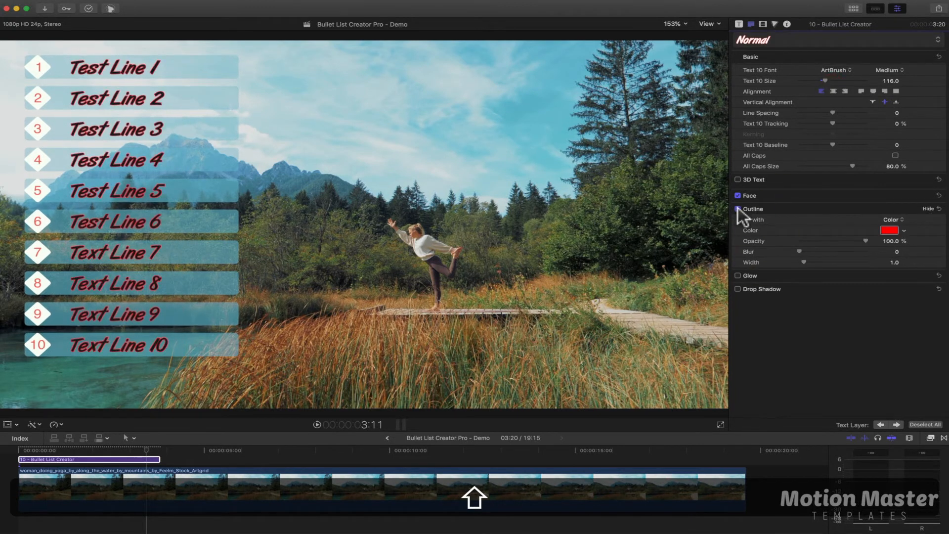
left_click(889, 230)
left_click(271, 417)
left_click(165, 253)
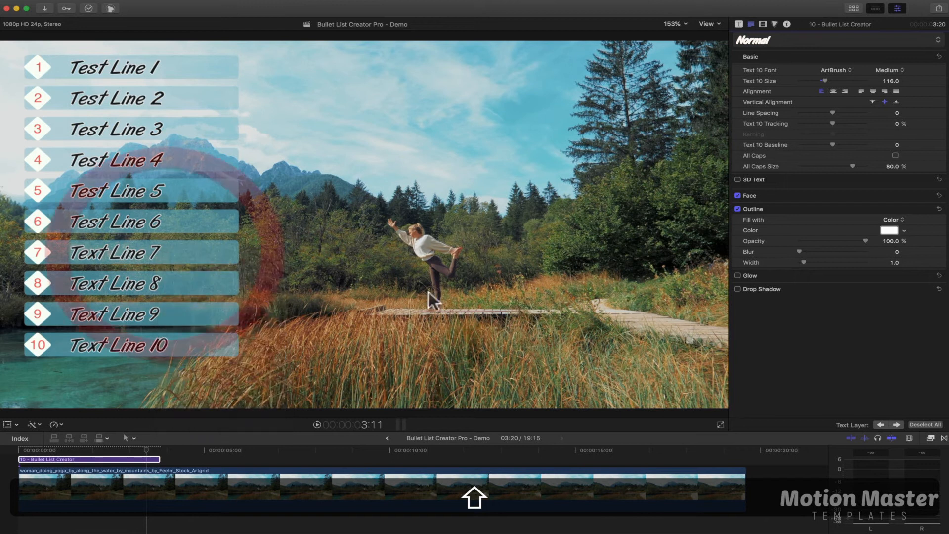
Enable a drop shadow on the list text and adjust its distance
left_click(738, 289)
left_click(914, 287)
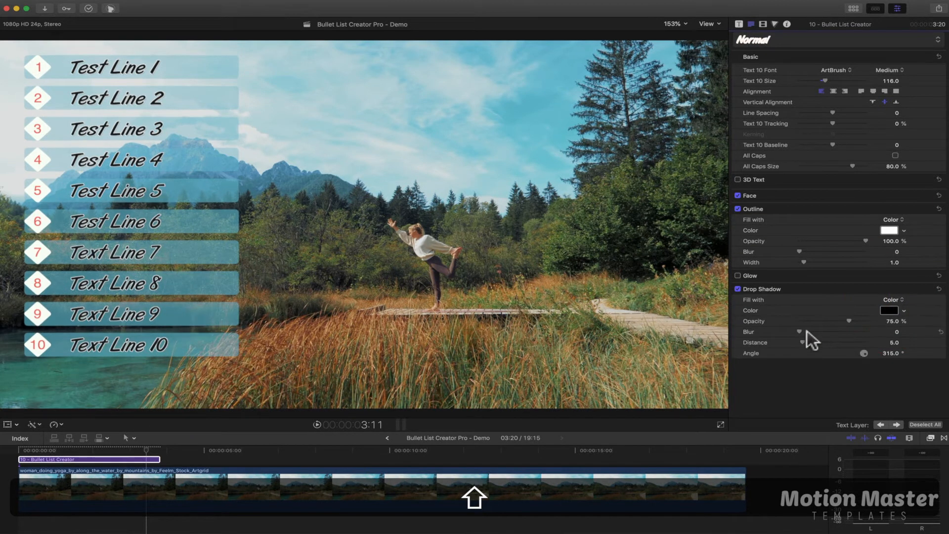
left_click_drag(820, 343, 810, 343)
Return to the title's published parameters and extend the Bullet List Creator clip to a duration of 5:23
left_click(739, 24)
left_click(66, 459)
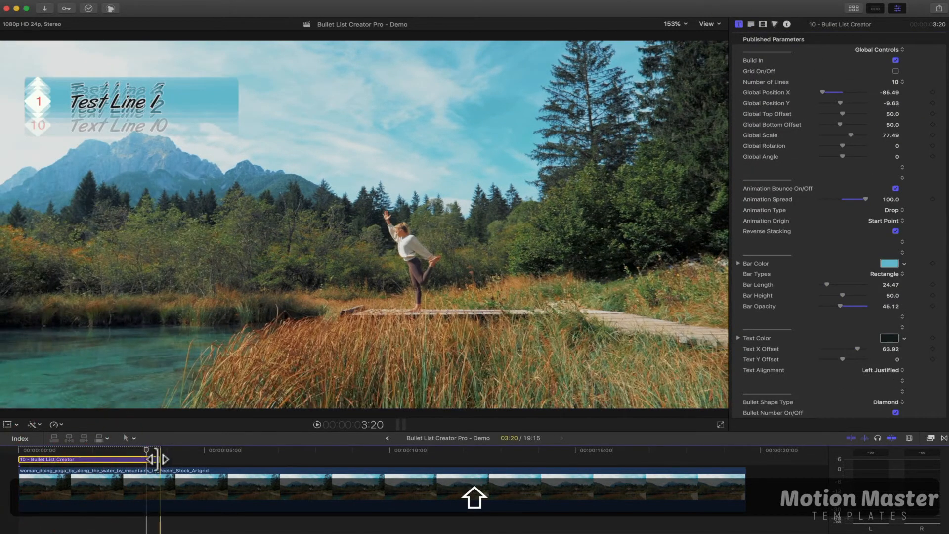
left_click_drag(159, 460, 236, 460)
Preview the title's build-in at about 1:21 and set its Animation Spread to 2.0
left_click(92, 450)
left_click_drag(92, 450, 65, 450)
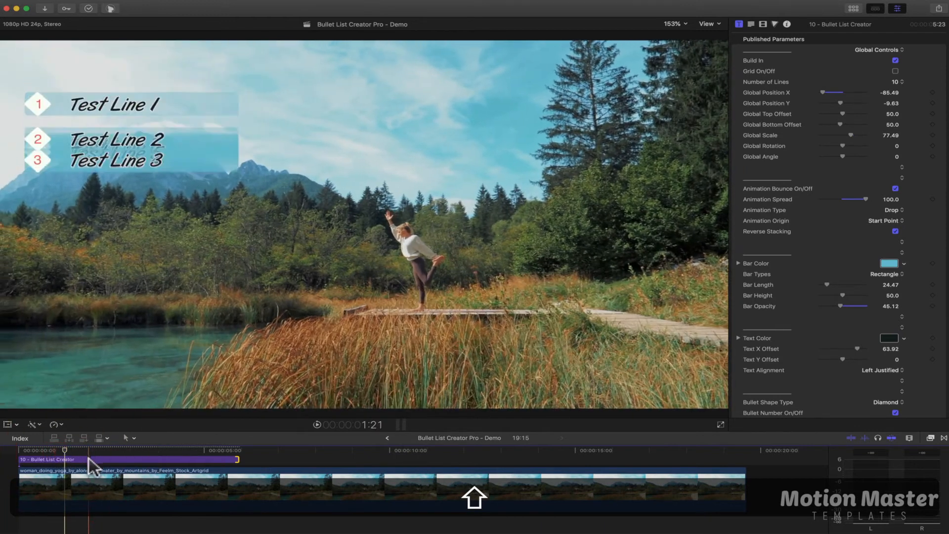
left_click(89, 459)
left_click_drag(864, 199, 754, 204)
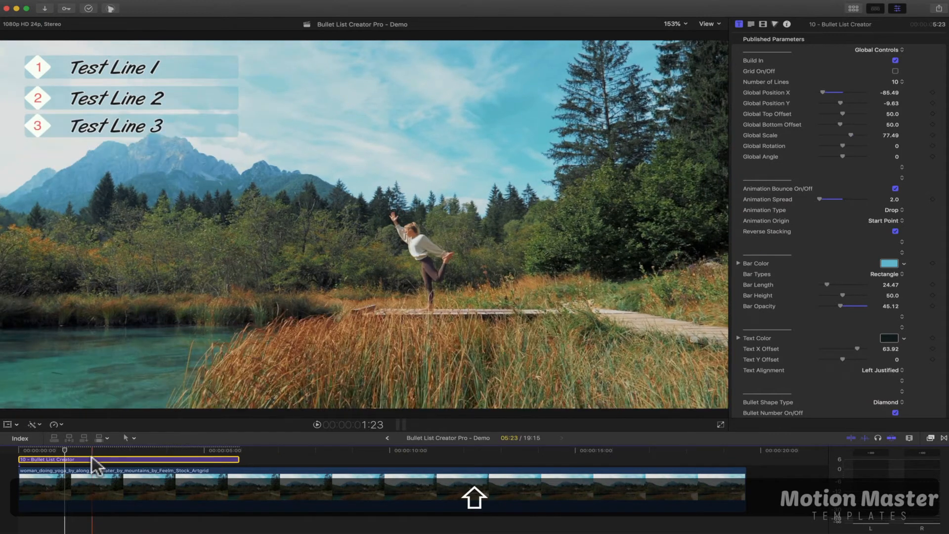
Turn the Bullet List Creator title into a compound clip named "Bullet List Creator Pro - Demo Clip - EDIT" in the Bullet List Creator Pro event
right_click(91, 457)
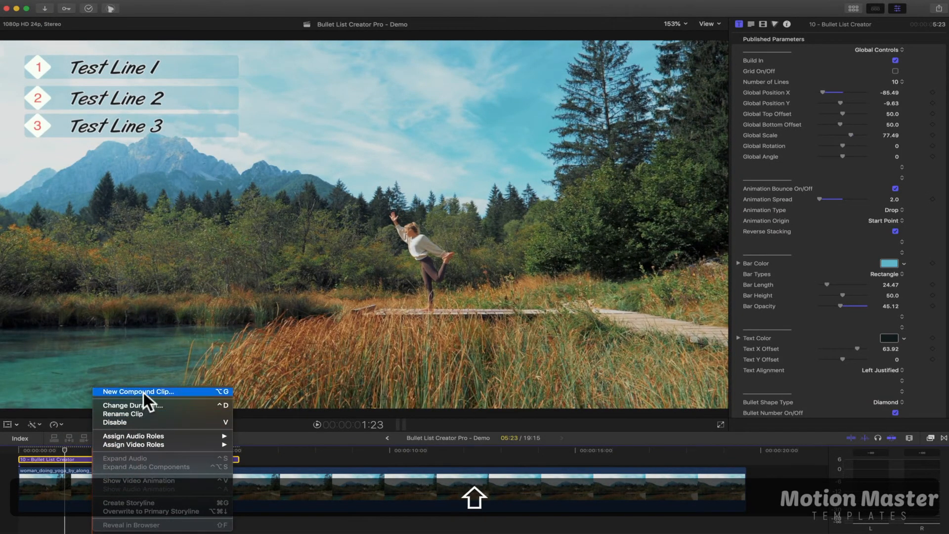
left_click(173, 392)
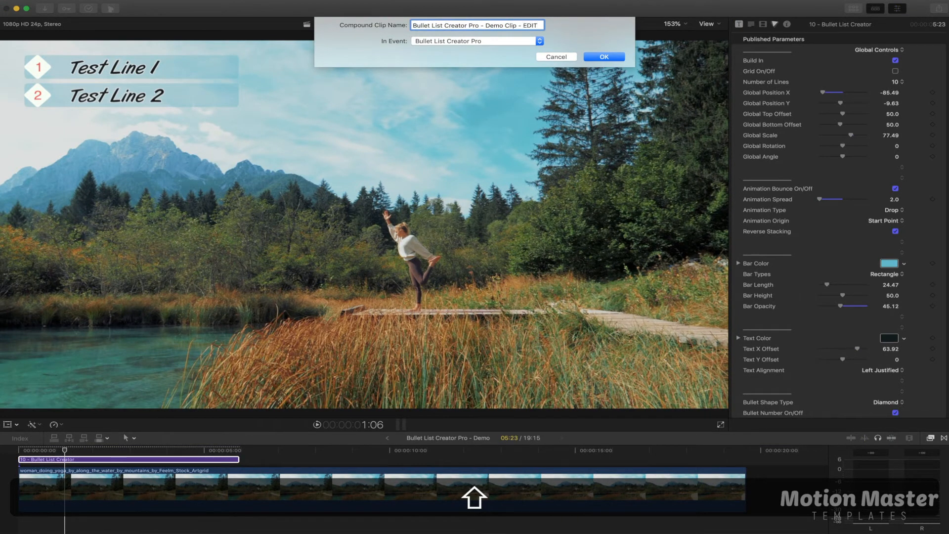
key("Return")
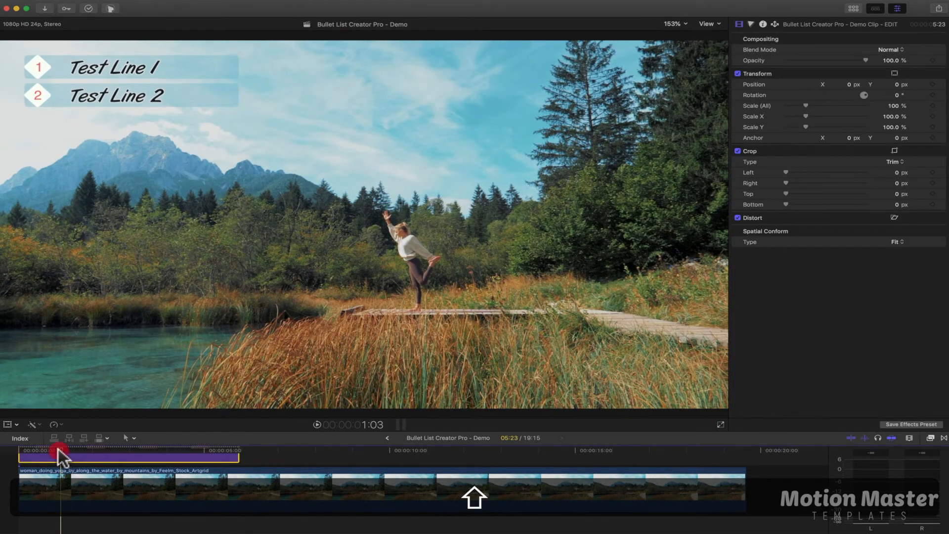
Add a hold segment where only Test Line 1 shows, extend it until the compound clip lasts 10:22, and preview and adjust the retiming
left_click_drag(62, 455, 53, 454)
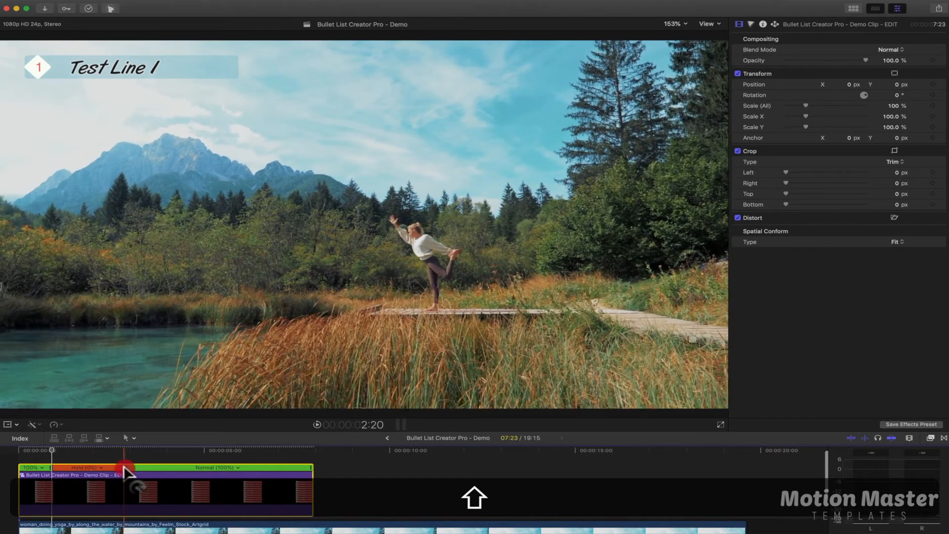
left_click_drag(123, 469, 236, 470)
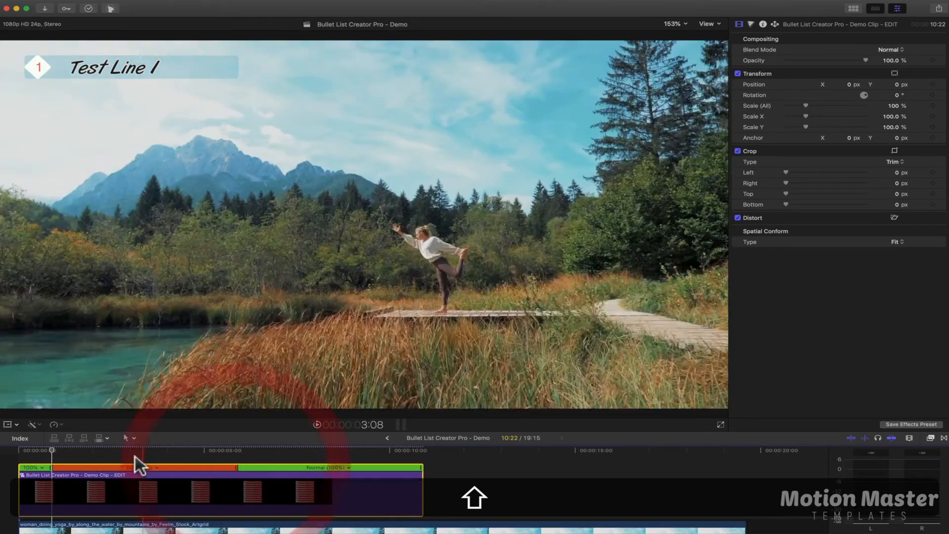
key("space")
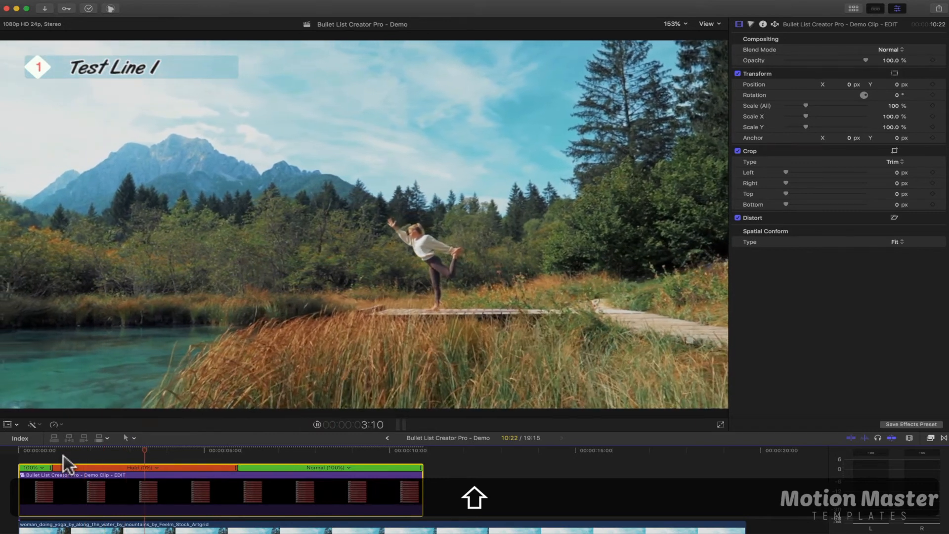
key("space")
left_click_drag(175, 472, 122, 470)
key("space")
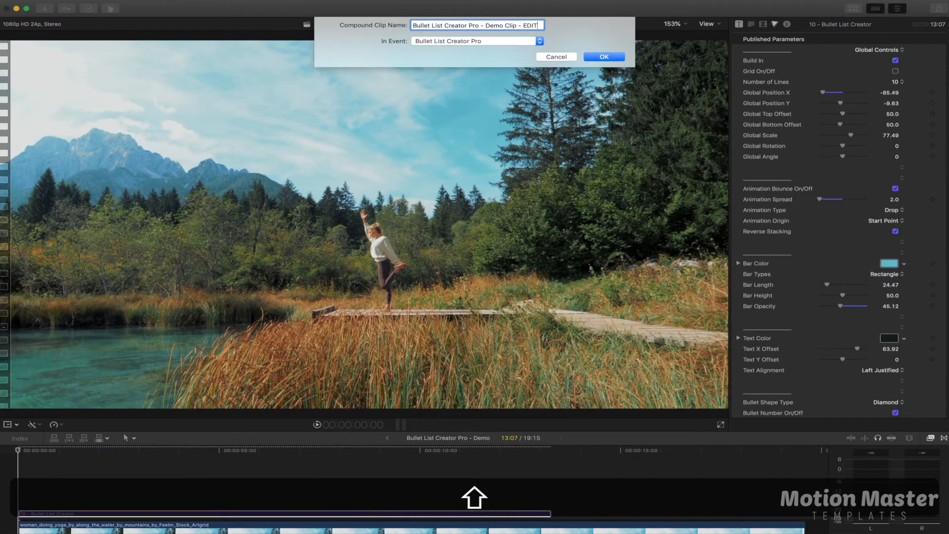
Create the compound clip from the lengthened title, show its retime editor, speed it up to a duration of 4:05 and preview it
key("Return")
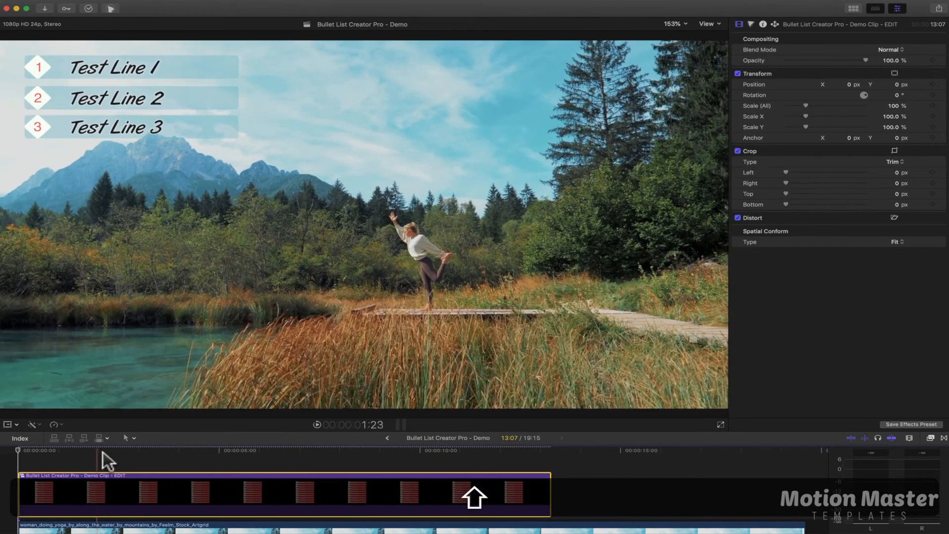
key("super+r")
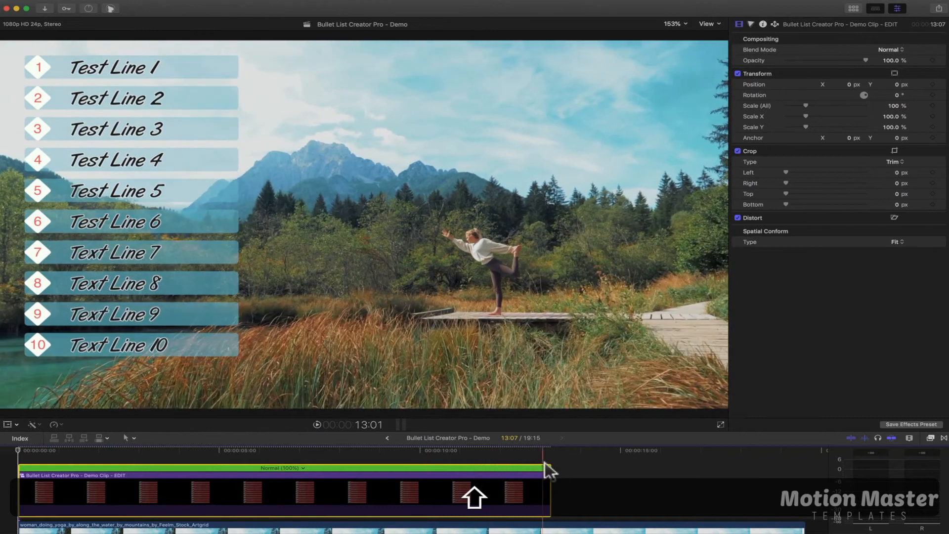
left_click_drag(549, 470, 186, 470)
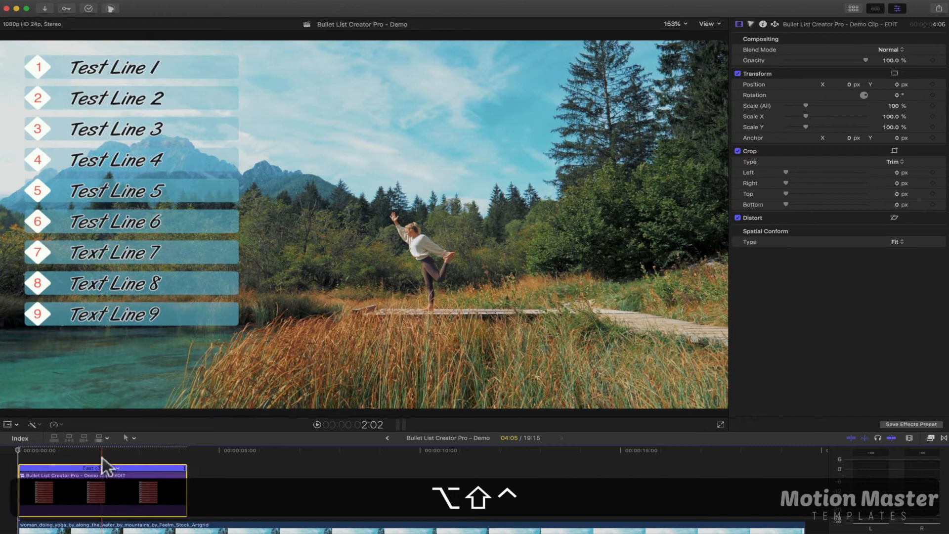
key("space")
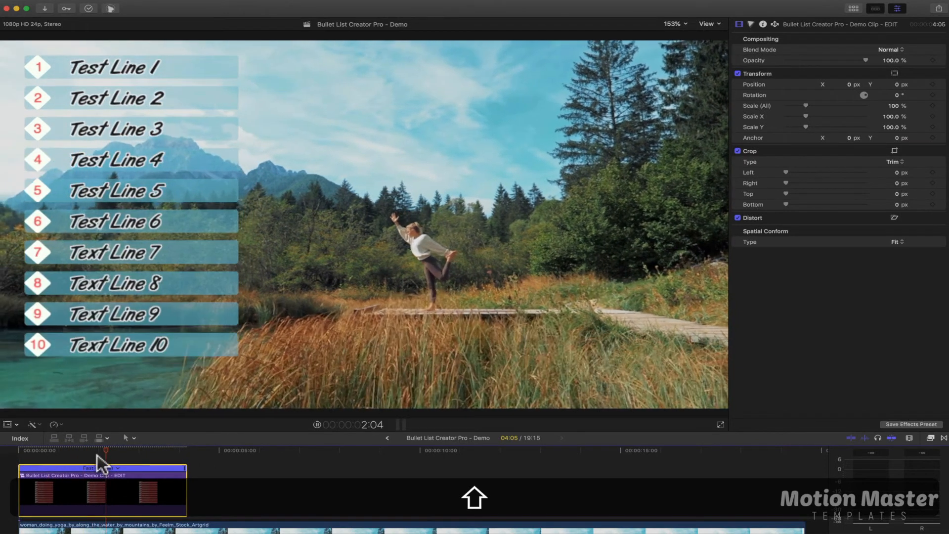
key("space")
key("space")
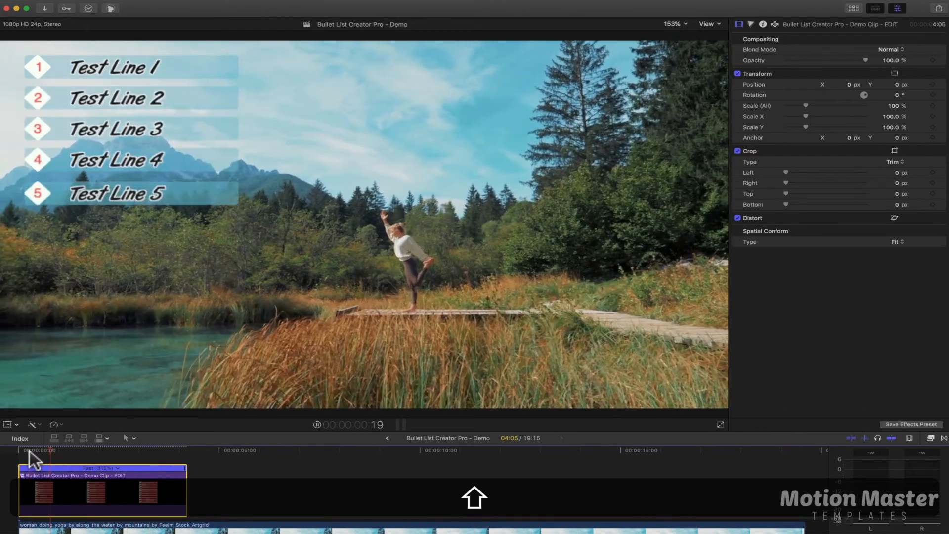
Slow the whole compound clip to a duration of 15:01 and play back the list animation
left_click_drag(186, 467, 615, 468)
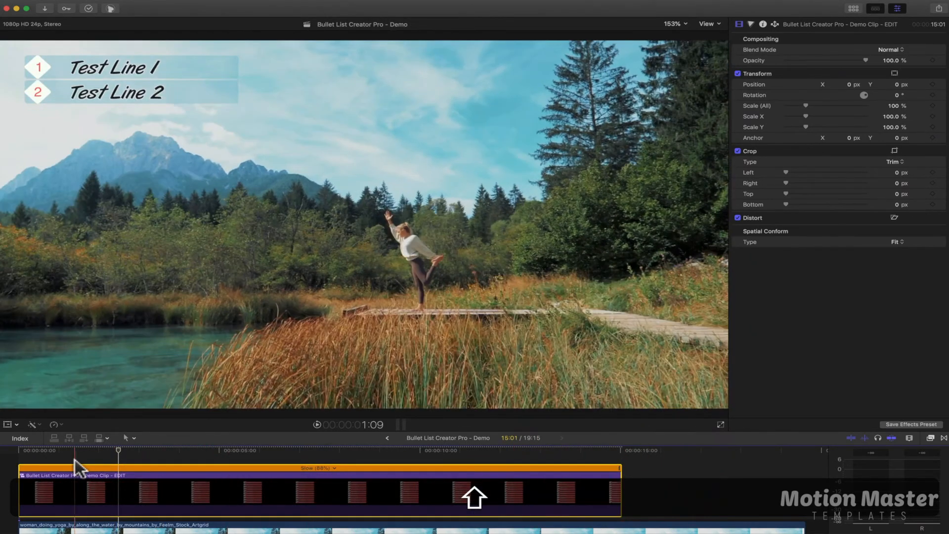
key("space")
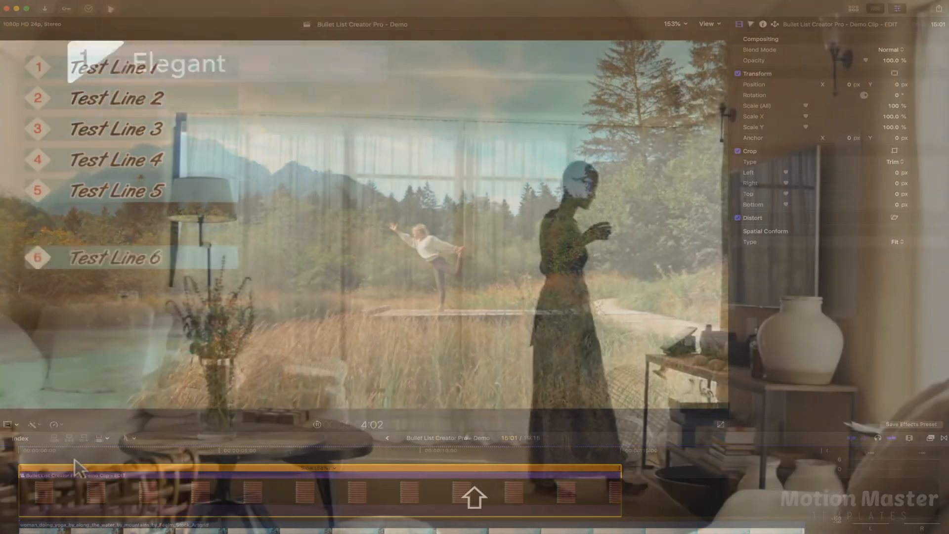